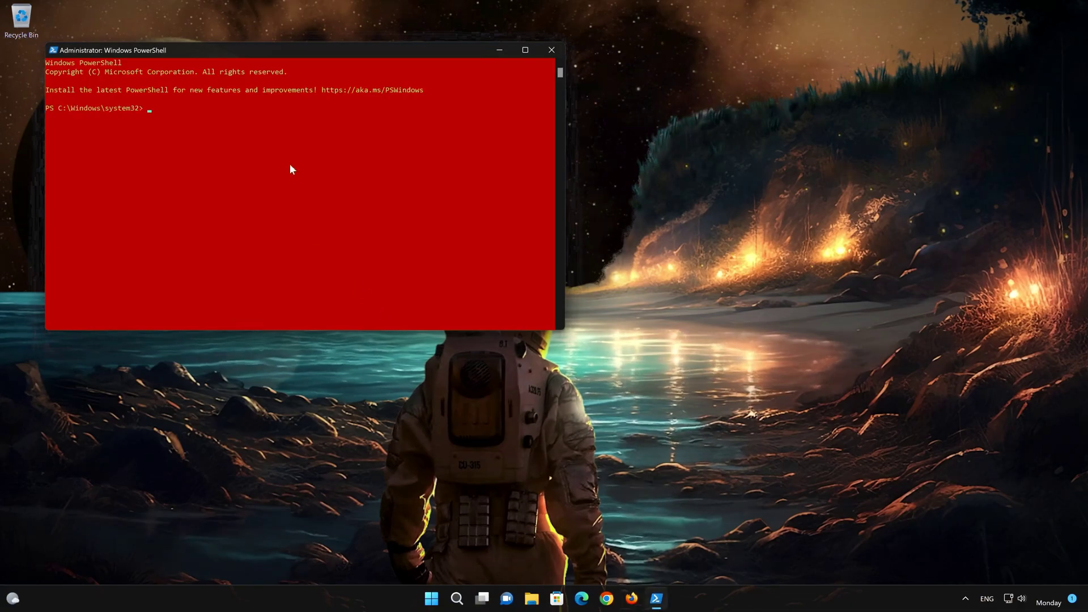
- Run the sfc /scannow system file check in the administrator PowerShell window and exit the session
{"action": "left_click_drag", "start_coordinate": [45, 42], "coordinate": [416, 183]}
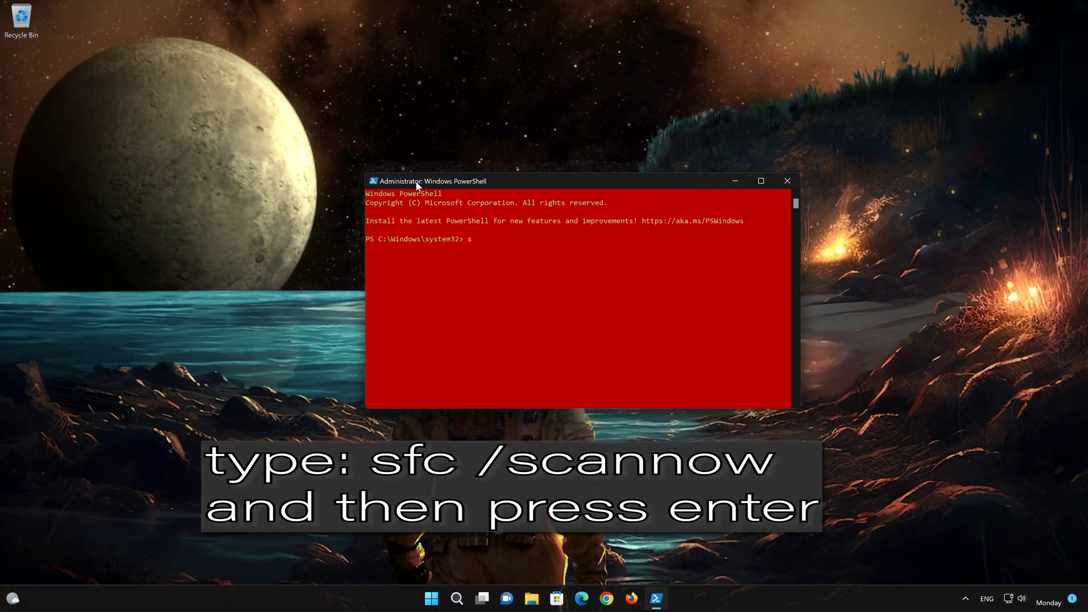
{"action": "type", "text": "sfc /s"}
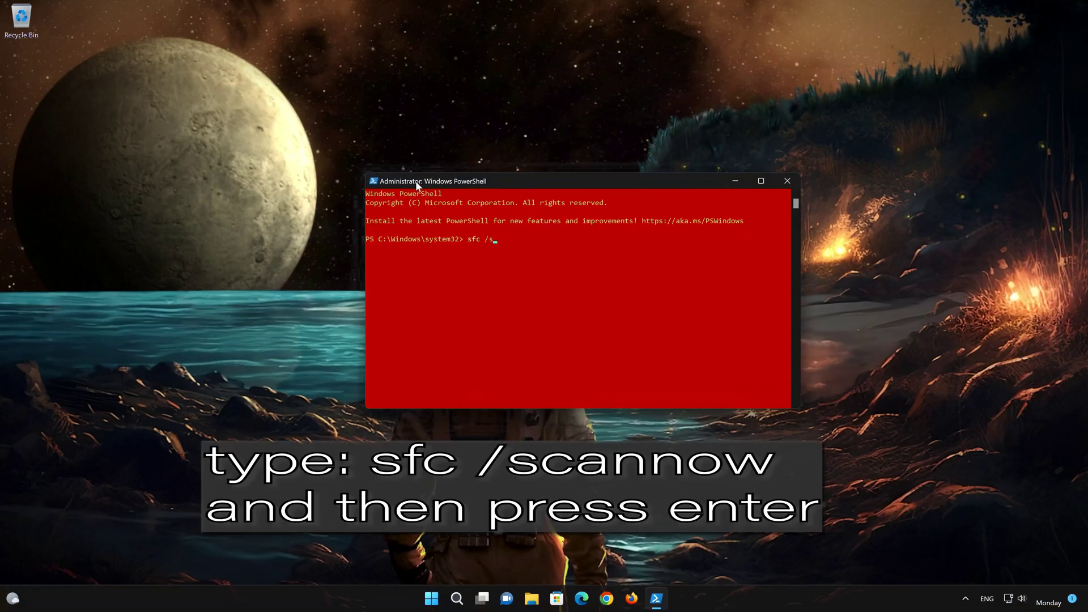
{"action": "type", "text": "cannow"}
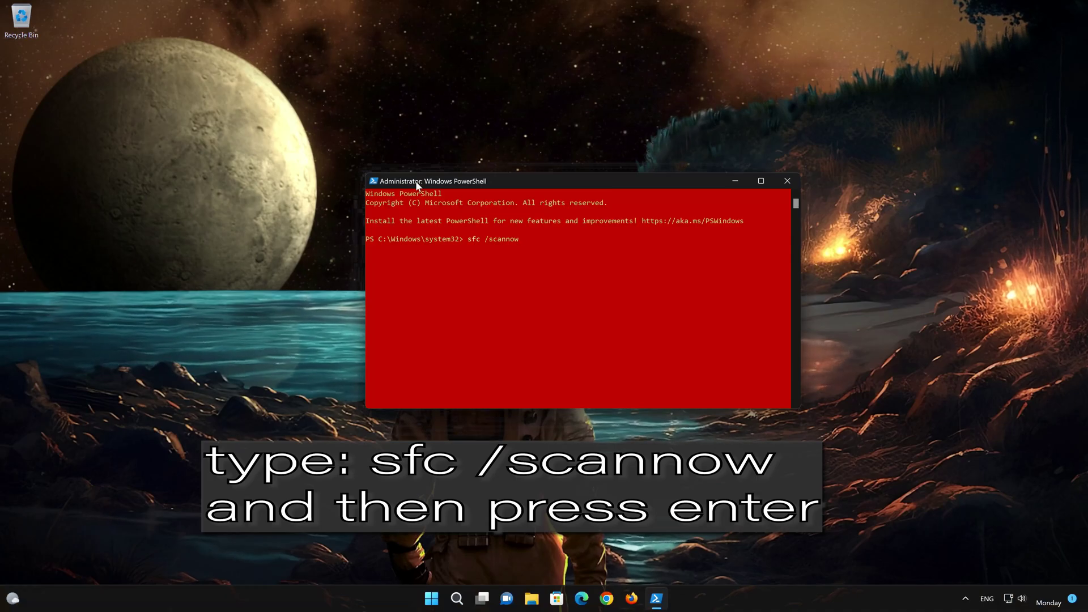
{"action": "key", "text": "Return"}
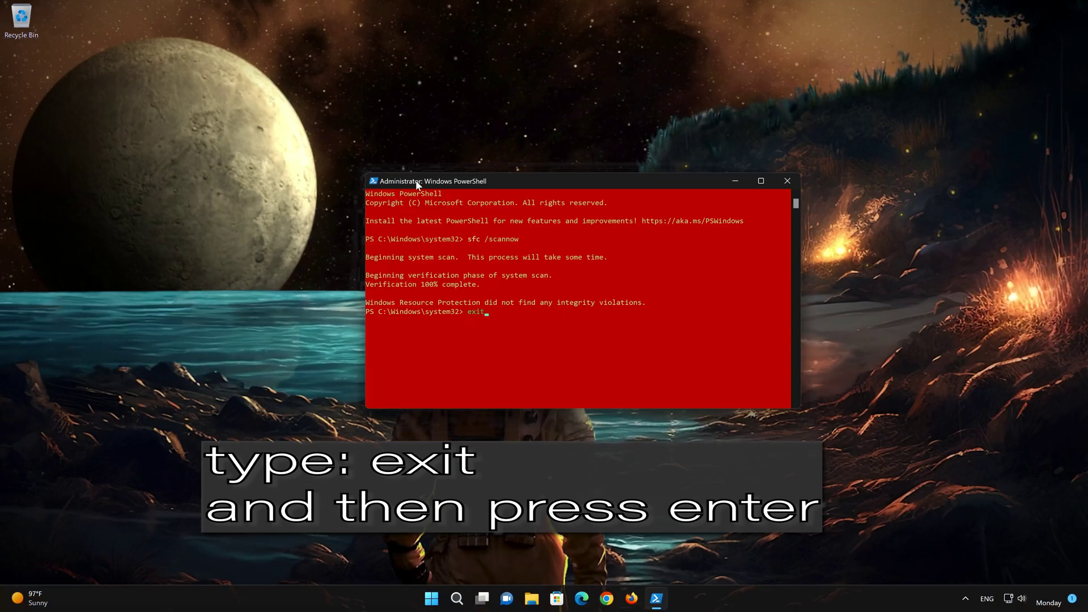
{"action": "key", "text": "Return"}
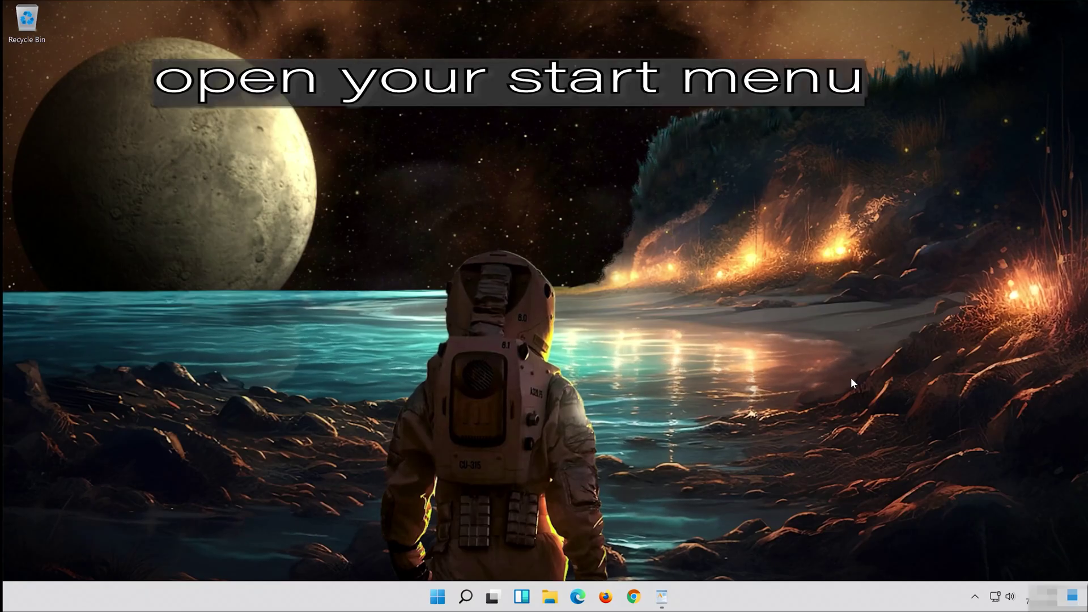
- Open the Other troubleshooters page under the System troubleshooting settings in Windows Settings
{"action": "key", "text": "super"}
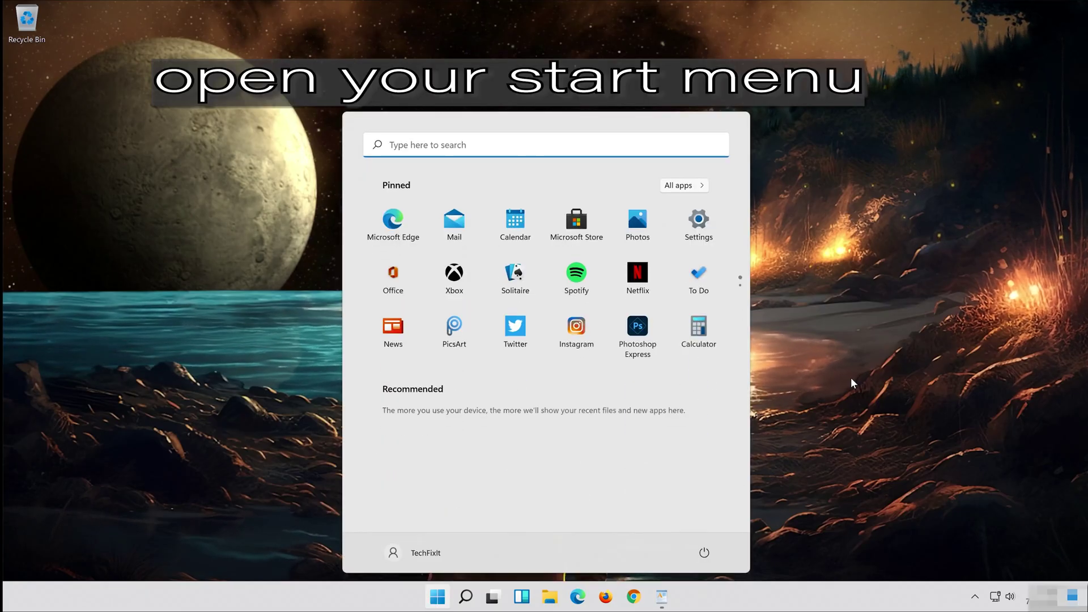
{"action": "left_click", "coordinate": [699, 224]}
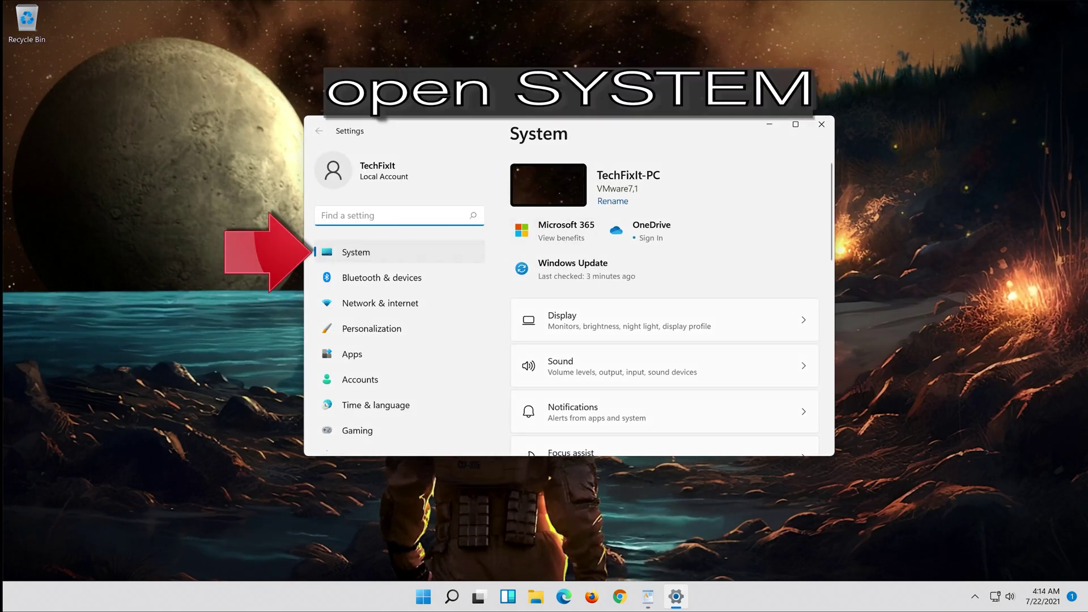
{"action": "left_click", "coordinate": [394, 257]}
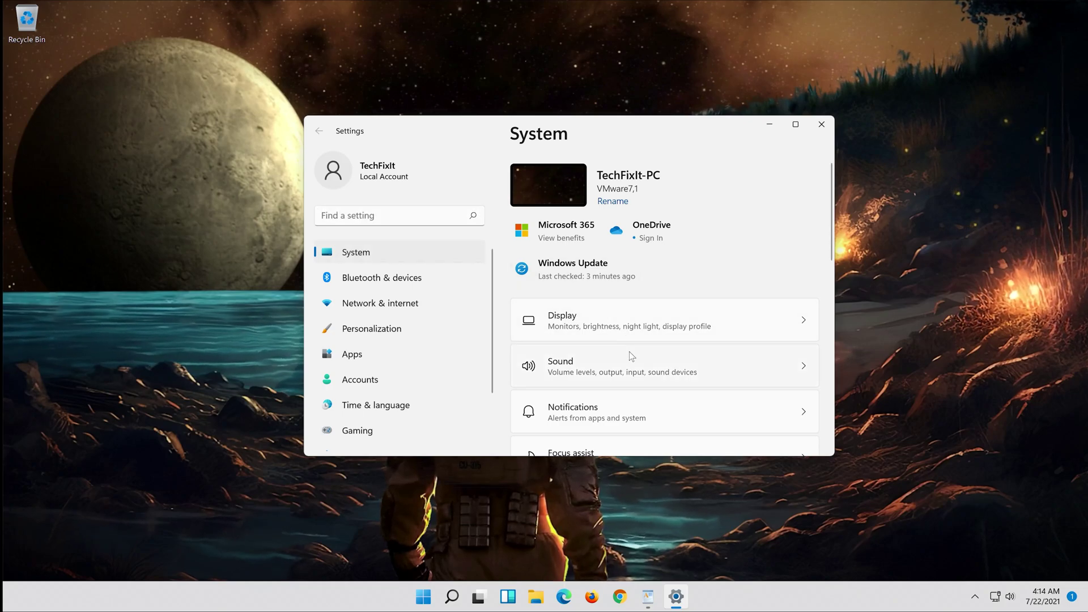
{"action": "scroll", "coordinate": [630, 355], "scroll_direction": "down", "scroll_amount": 7}
{"action": "scroll", "coordinate": [630, 355], "scroll_direction": "down", "scroll_amount": 1}
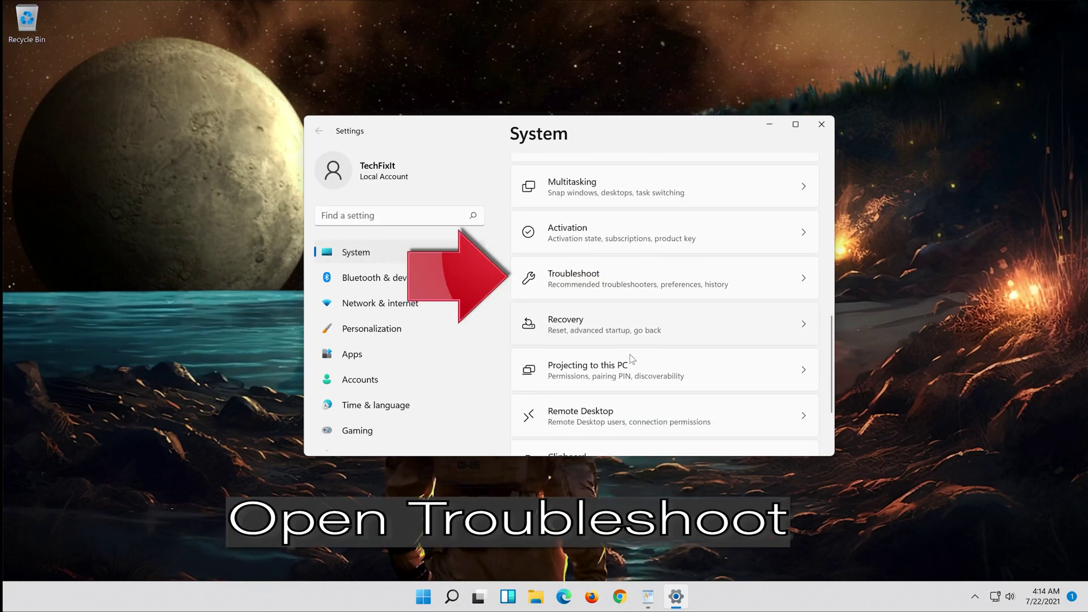
{"action": "left_click", "coordinate": [679, 289]}
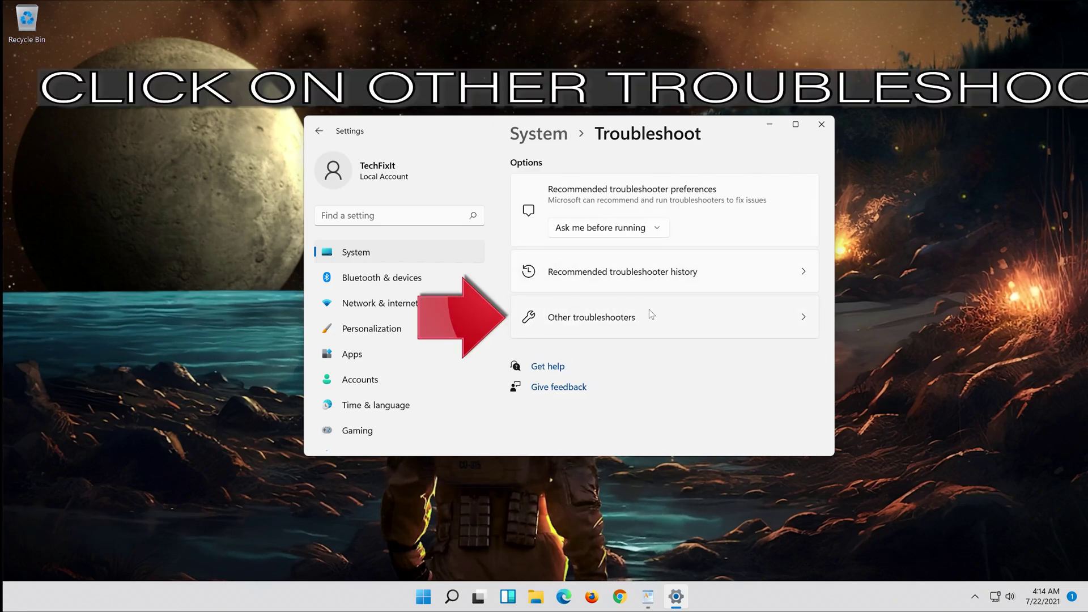
{"action": "left_click", "coordinate": [556, 322]}
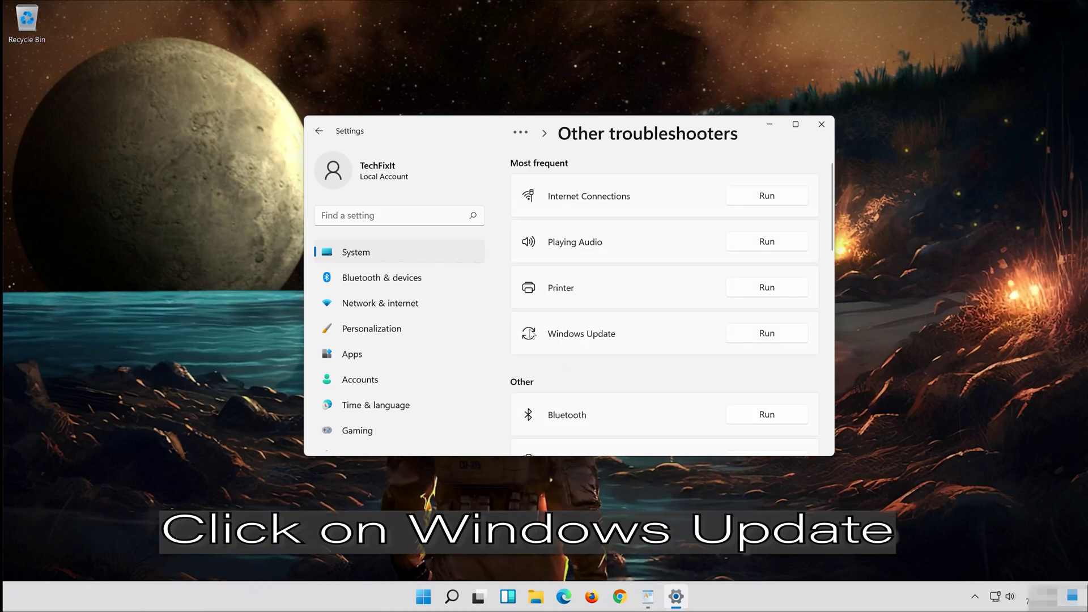
- Run the Windows Update troubleshooter, then close its results and the Settings window
{"action": "left_click", "coordinate": [772, 337]}
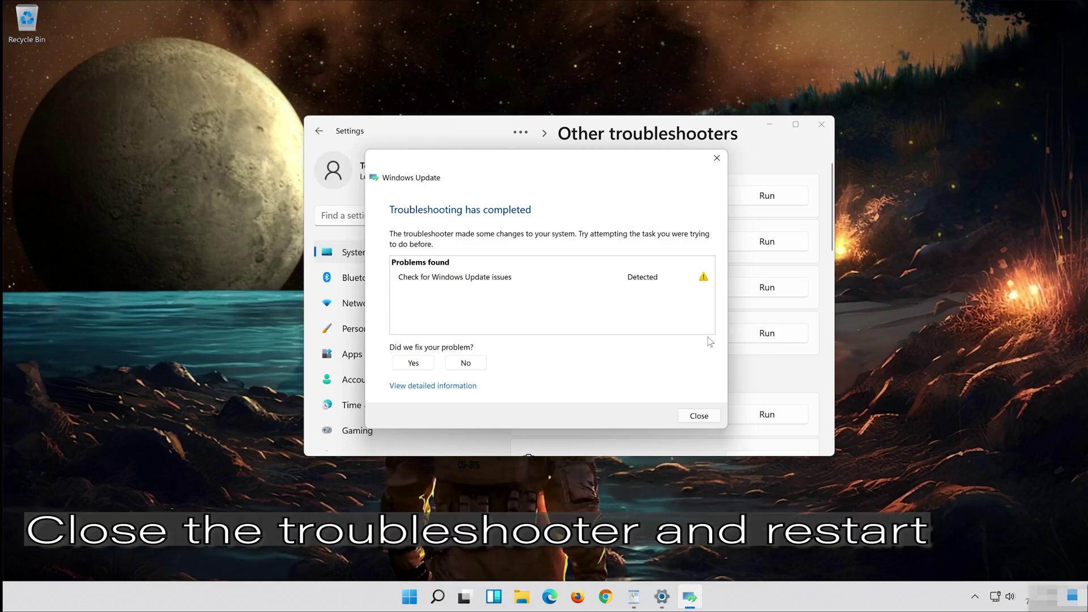
{"action": "left_click", "coordinate": [699, 415]}
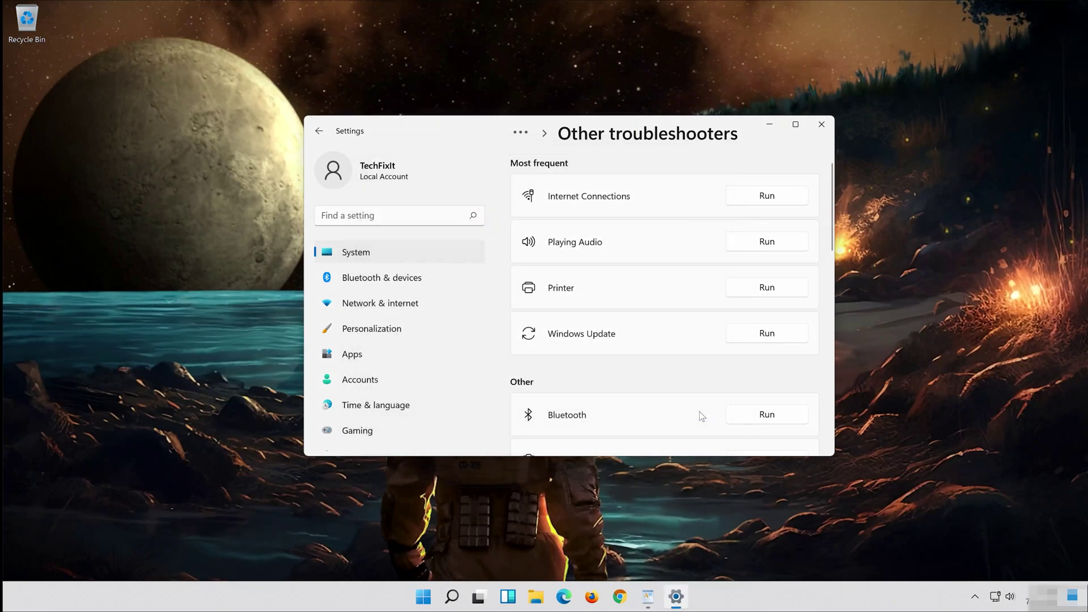
{"action": "left_click", "coordinate": [822, 126]}
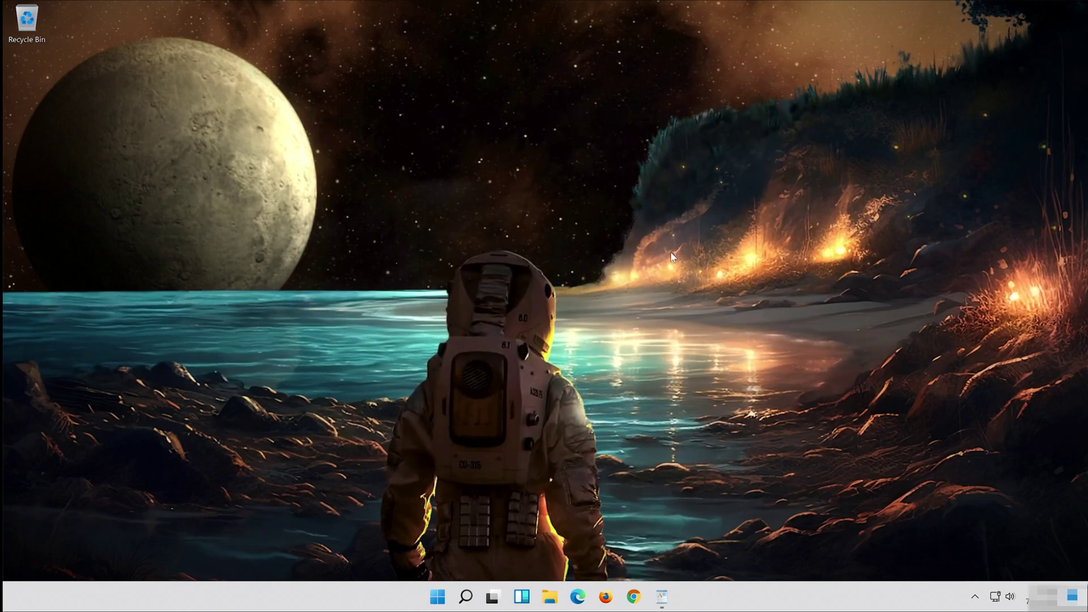
- Restart the computer
{"action": "left_click", "coordinate": [439, 587]}
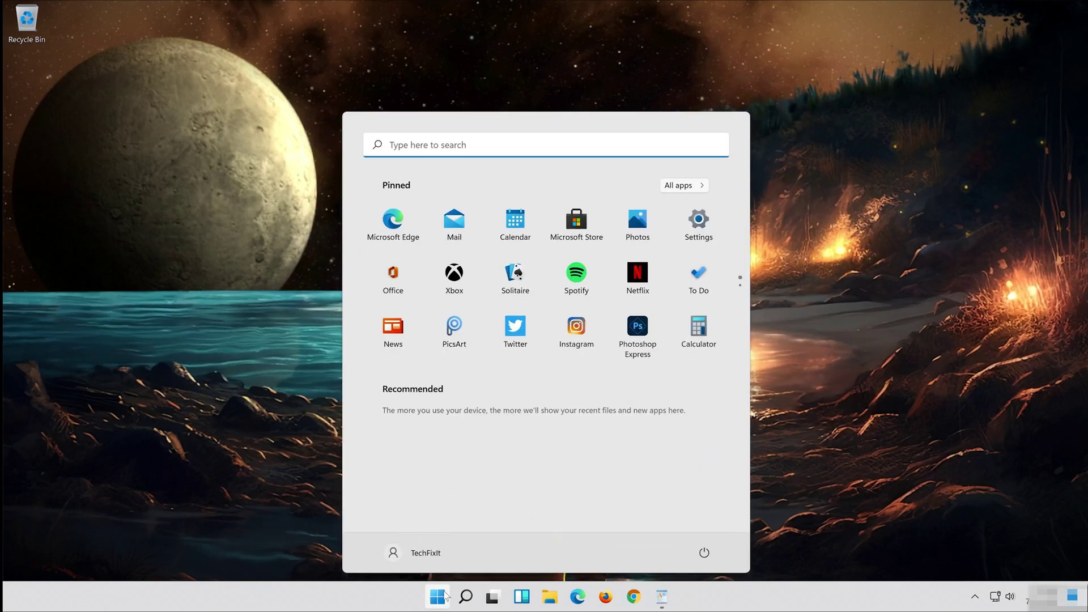
{"action": "left_click", "coordinate": [704, 553]}
{"action": "left_click", "coordinate": [711, 527]}
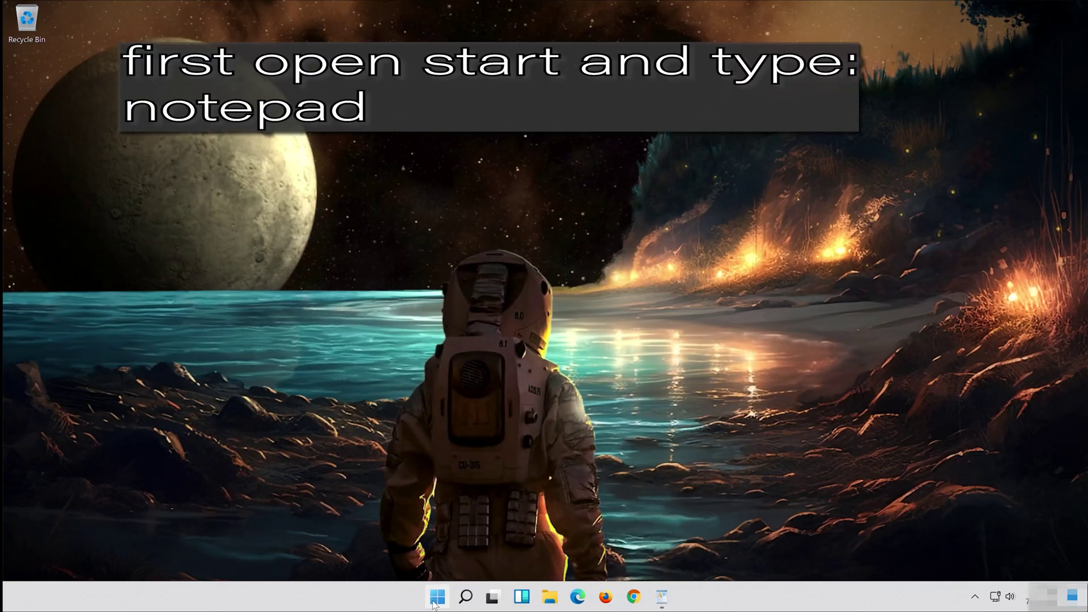
- Search Windows for notepad and open a blank Notepad document
{"action": "left_click", "coordinate": [435, 603]}
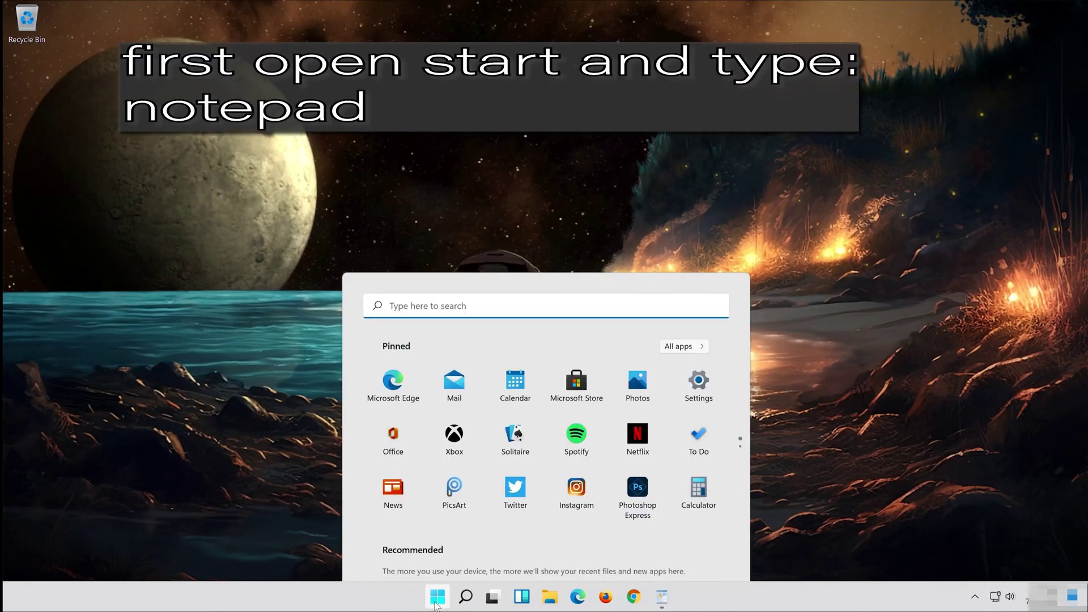
{"action": "type", "text": "n"}
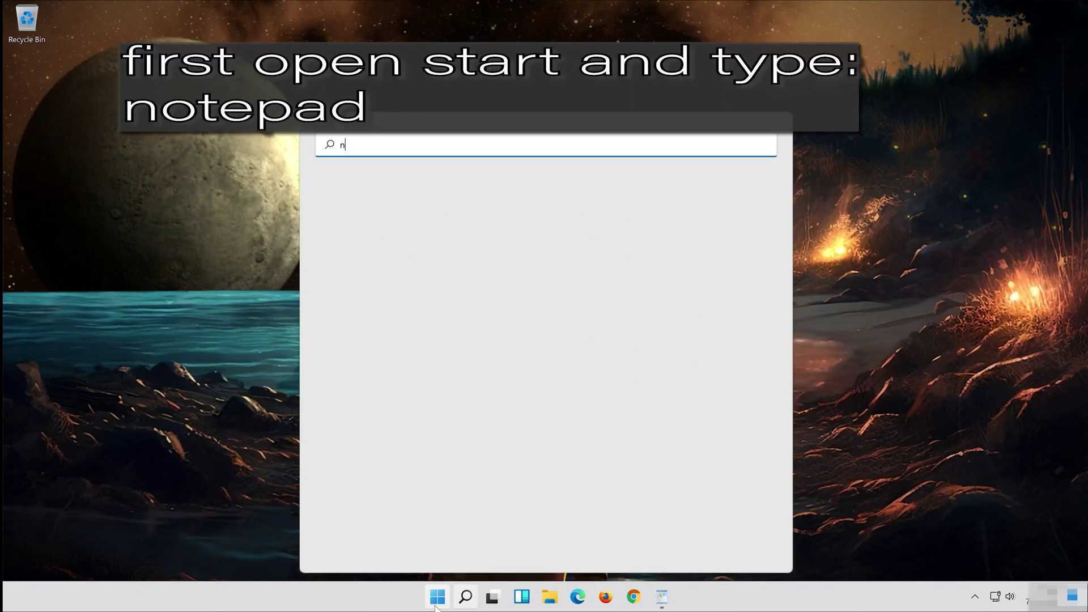
{"action": "type", "text": "otepad"}
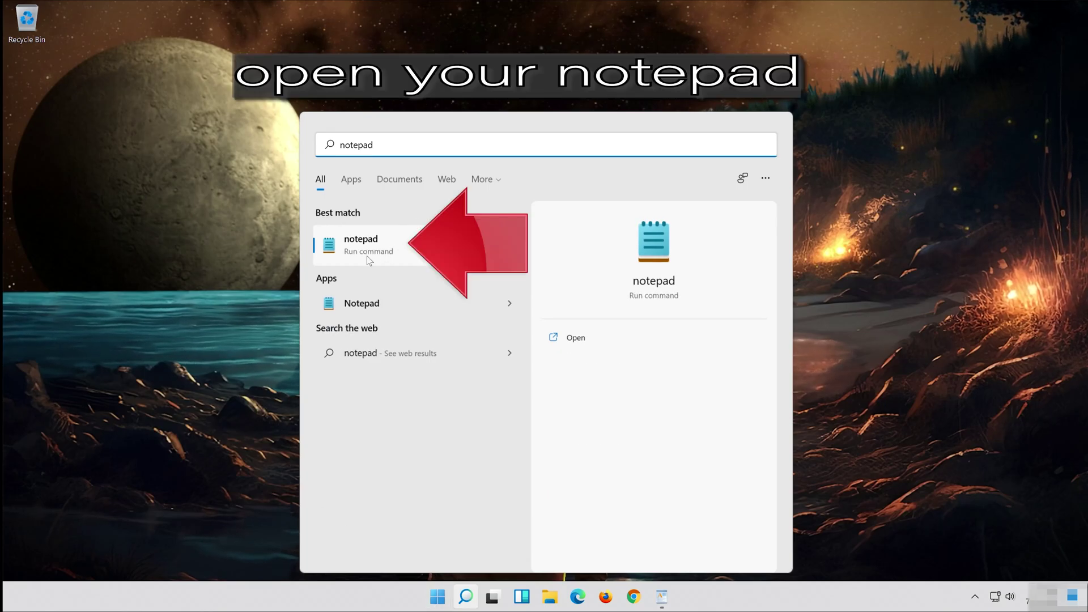
{"action": "left_click", "coordinate": [431, 244]}
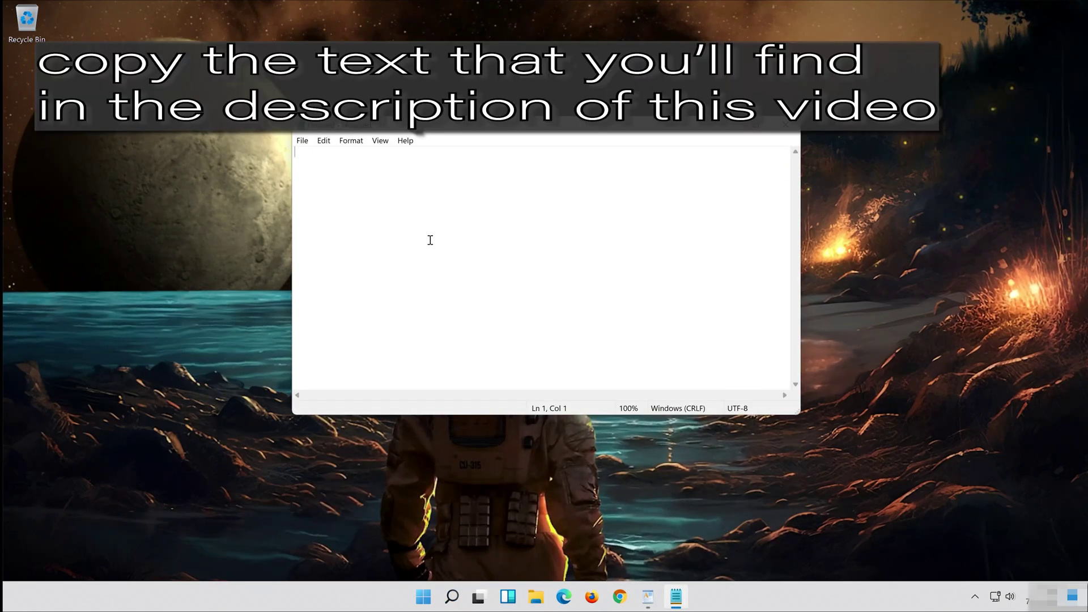
- Switch to the open WordPad document, copy all of its repair commands from net stop bits to net start cryptsvc, and minimize it
{"action": "left_click", "coordinate": [648, 596]}
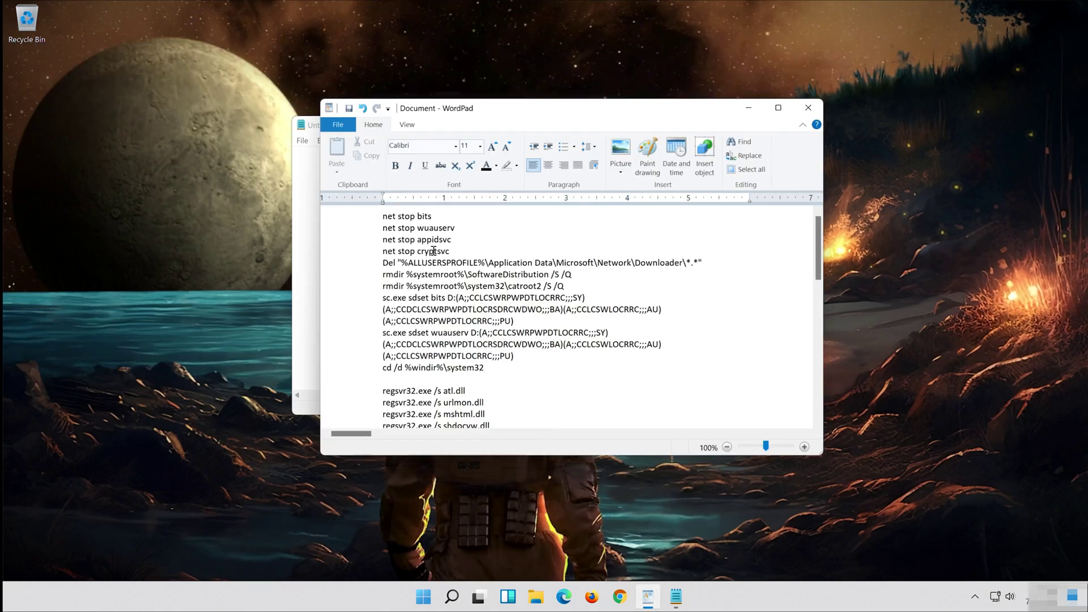
{"action": "left_click_drag", "start_coordinate": [381, 216], "coordinate": [454, 419]}
{"action": "scroll", "coordinate": [430, 285], "scroll_direction": "down", "scroll_amount": 15}
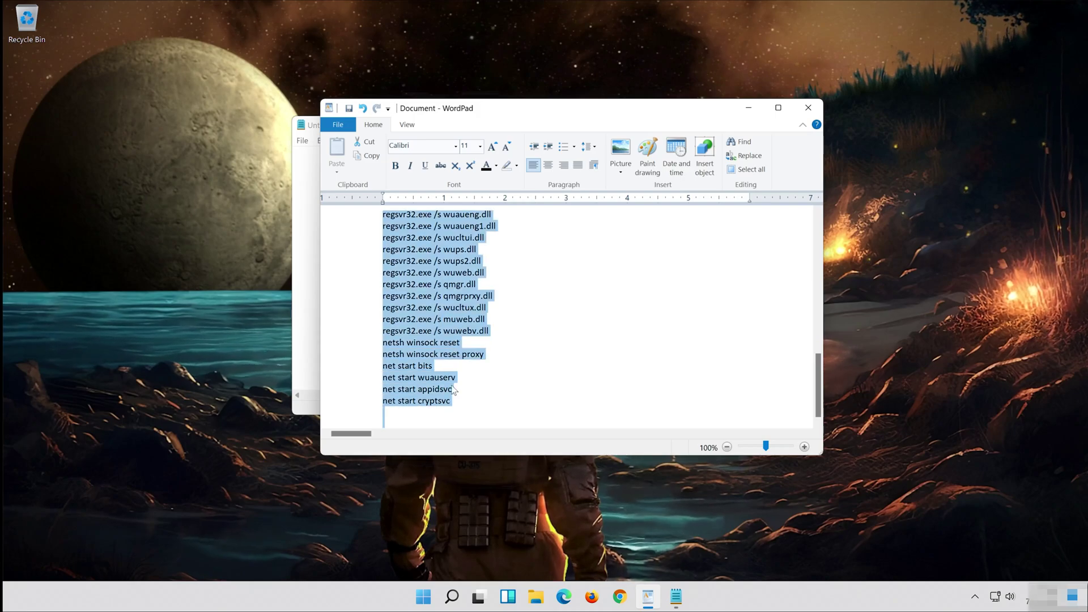
{"action": "right_click", "coordinate": [416, 357]}
{"action": "left_click", "coordinate": [399, 373]}
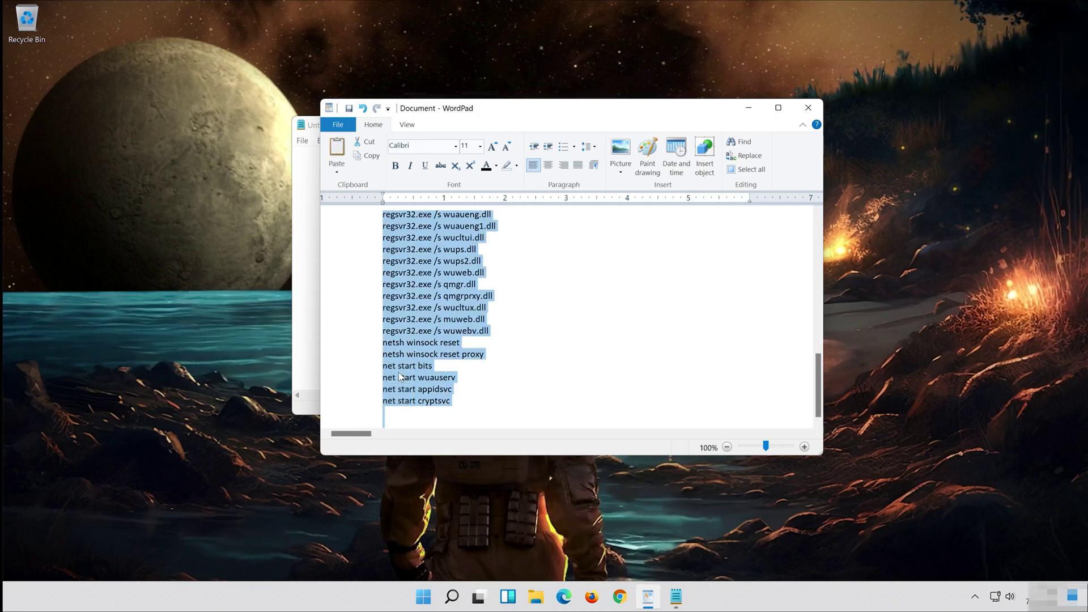
{"action": "left_click", "coordinate": [748, 107]}
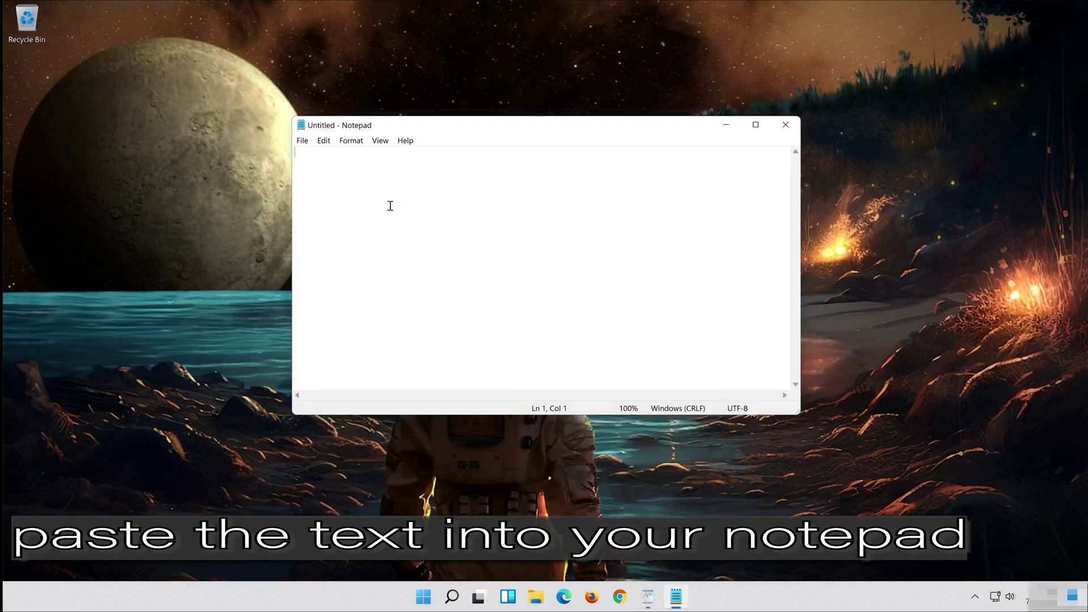
- Paste the copied Windows Update repair commands into the blank Notepad document
{"action": "right_click", "coordinate": [333, 166]}
{"action": "left_click", "coordinate": [250, 215]}
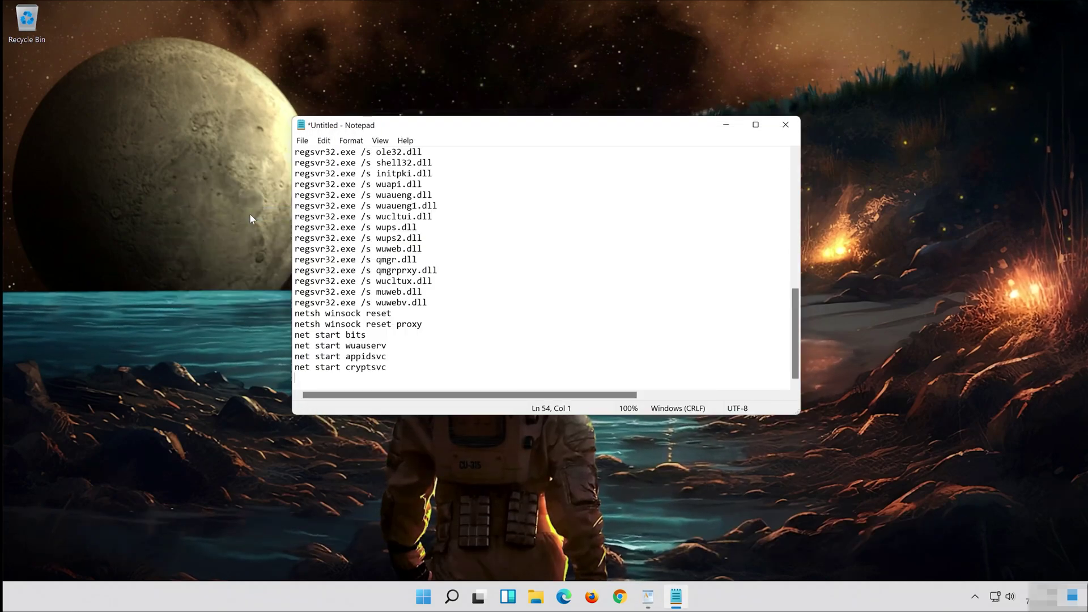
{"action": "scroll", "coordinate": [614, 248], "scroll_direction": "up", "scroll_amount": 4}
{"action": "scroll", "coordinate": [614, 248], "scroll_direction": "up", "scroll_amount": 7}
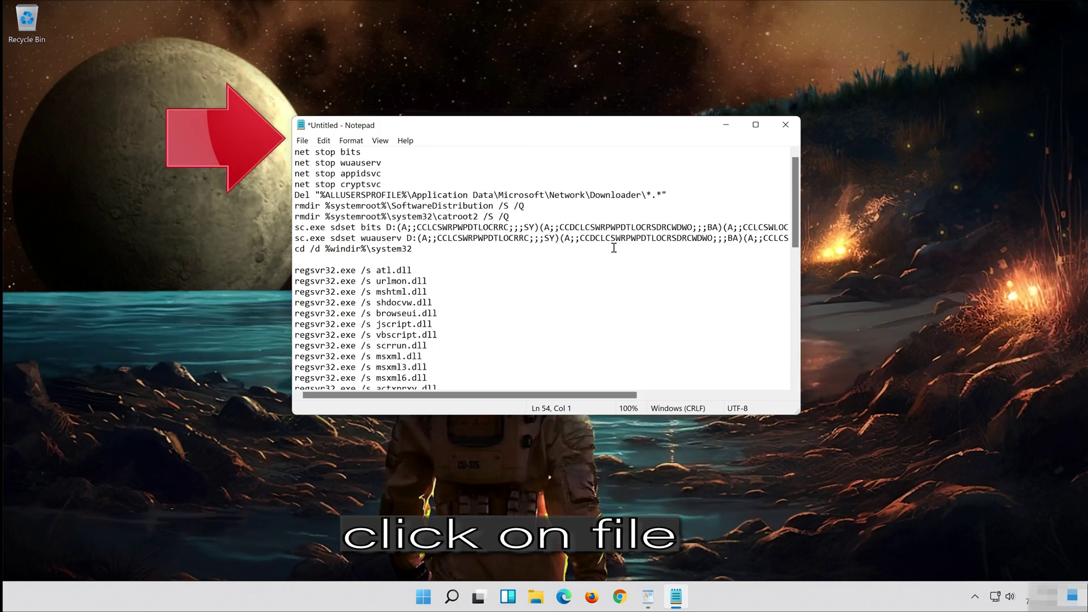
- Save the Notepad document to the Desktop as fix.bat with the All Files type, then close Notepad
{"action": "left_click", "coordinate": [302, 141]}
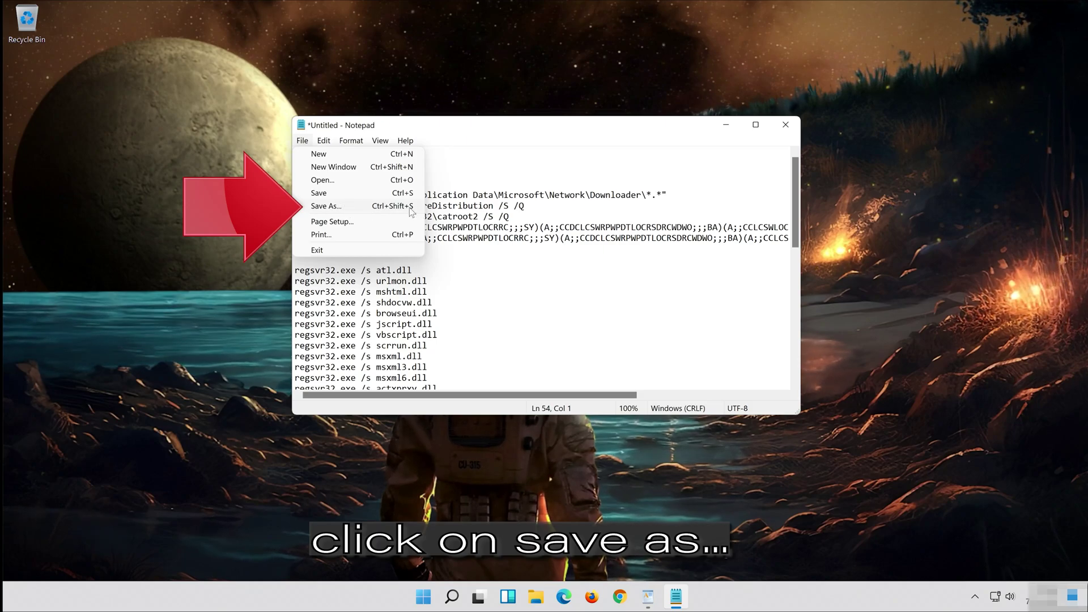
{"action": "left_click", "coordinate": [349, 211]}
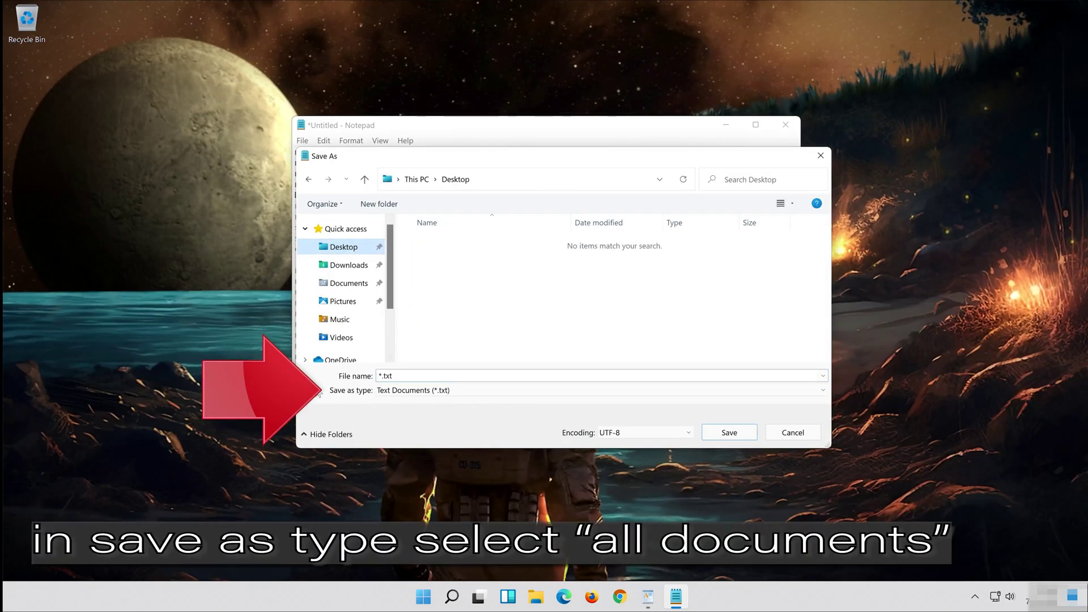
{"action": "left_click", "coordinate": [420, 392]}
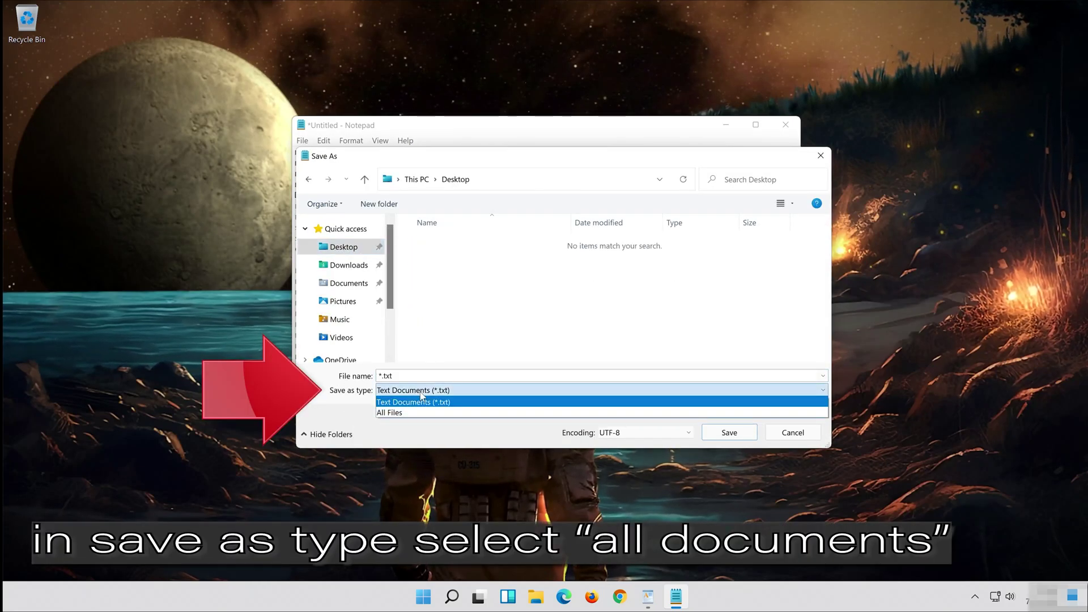
{"action": "left_click", "coordinate": [394, 413]}
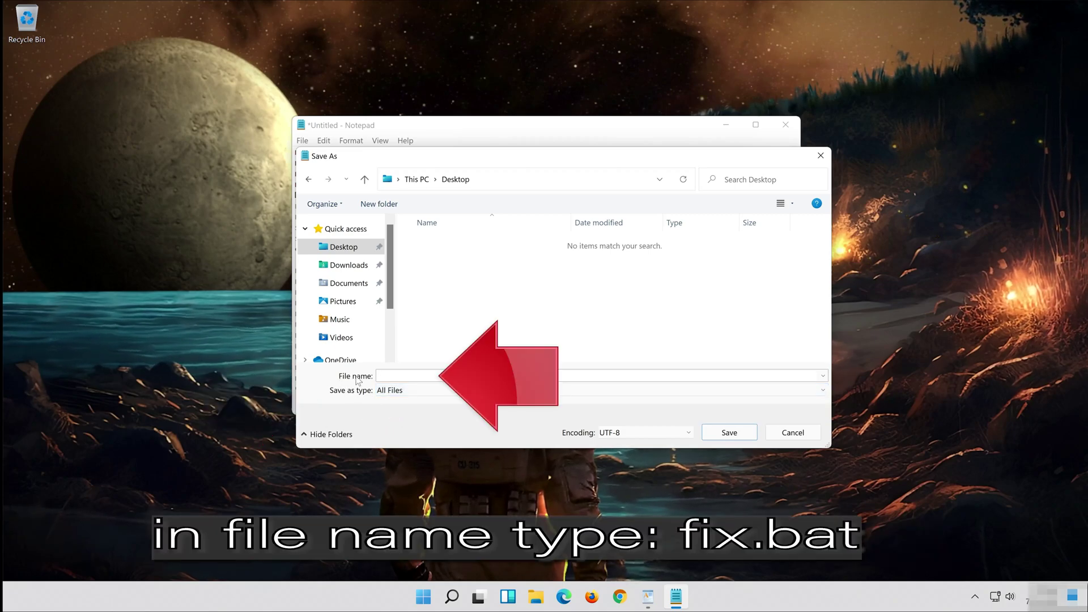
{"action": "left_click", "coordinate": [415, 377]}
{"action": "type", "text": "fi"}
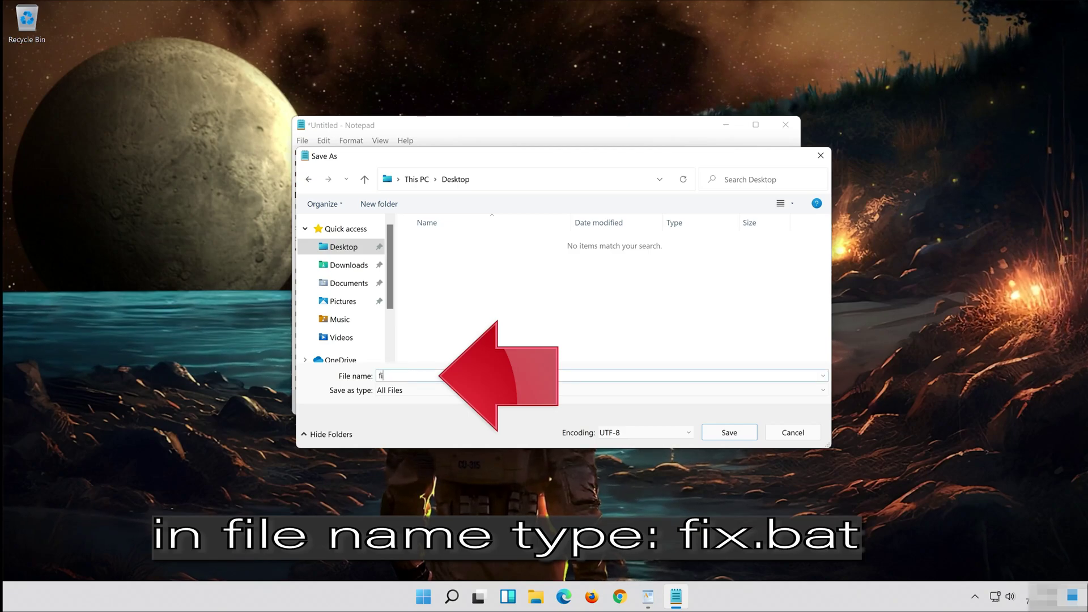
{"action": "type", "text": "x..bat"}
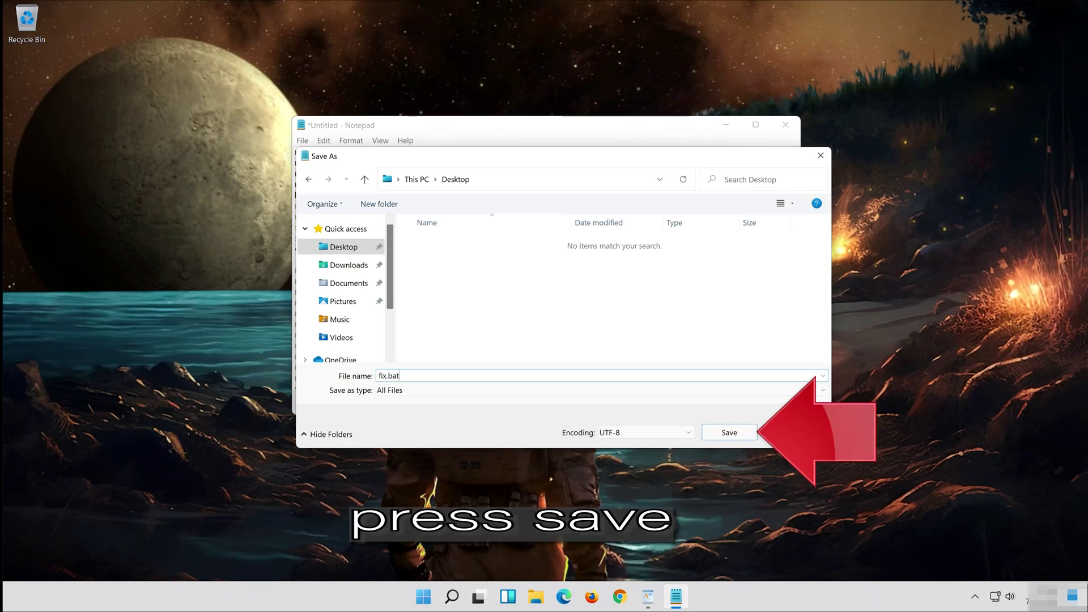
{"action": "left_click", "coordinate": [733, 434]}
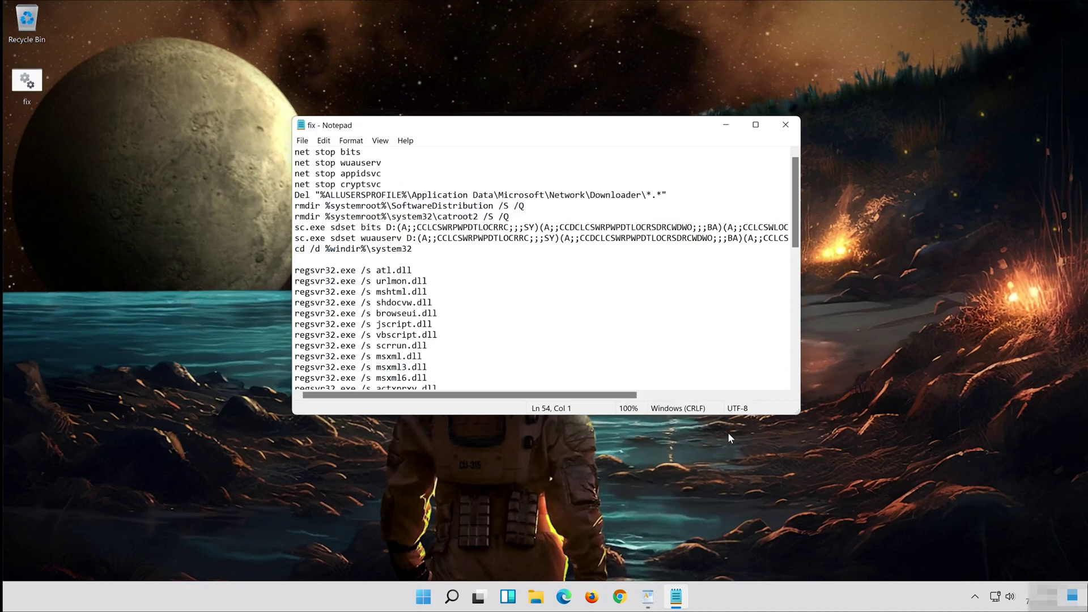
{"action": "left_click", "coordinate": [786, 125]}
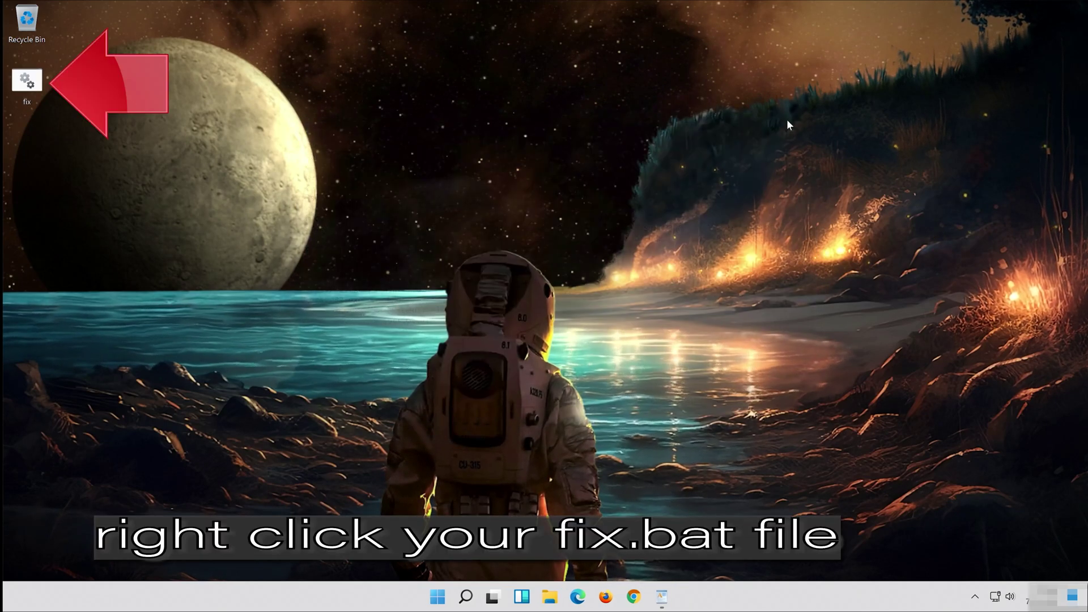
- Run the desktop fix.bat file as administrator and confirm deleting the files in the Network\Downloader folder with y
{"action": "right_click", "coordinate": [21, 76]}
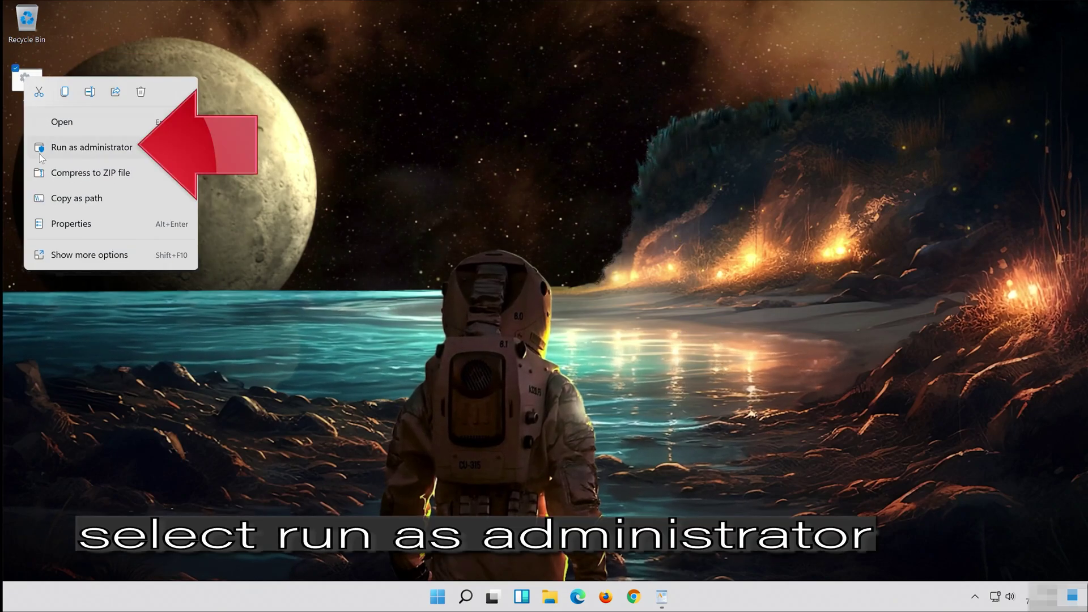
{"action": "left_click", "coordinate": [120, 153]}
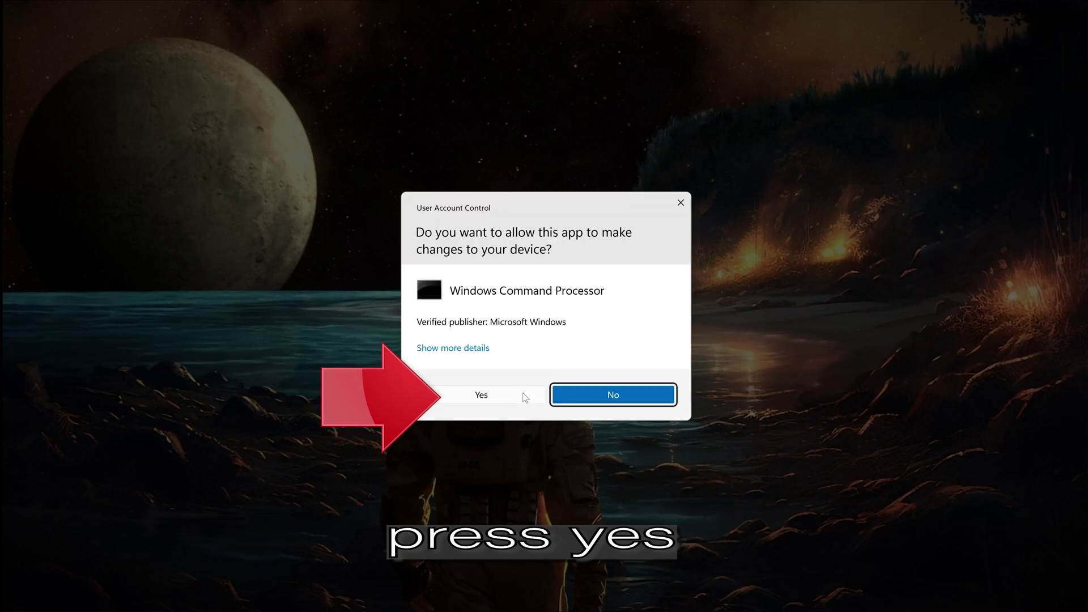
{"action": "left_click", "coordinate": [490, 394]}
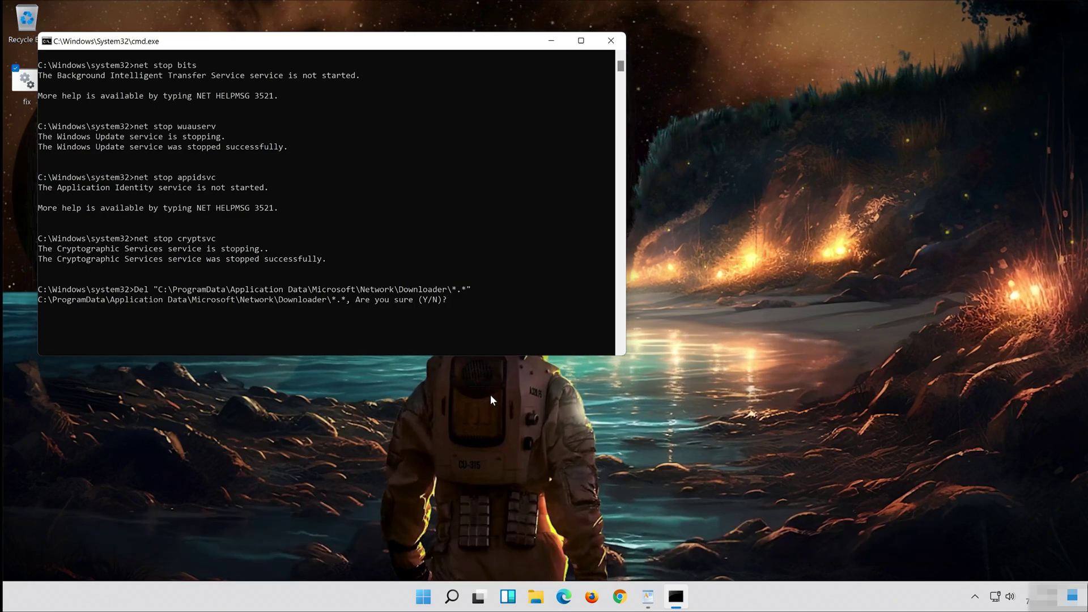
{"action": "type", "text": "y"}
{"action": "key", "text": "Return"}
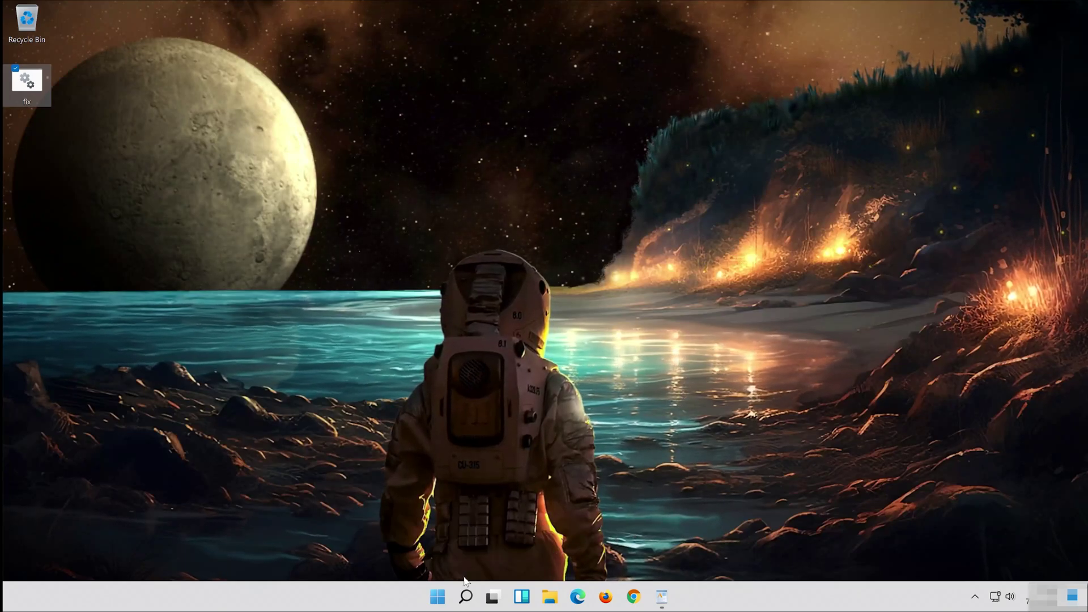
- Restart the computer
{"action": "left_click", "coordinate": [433, 597]}
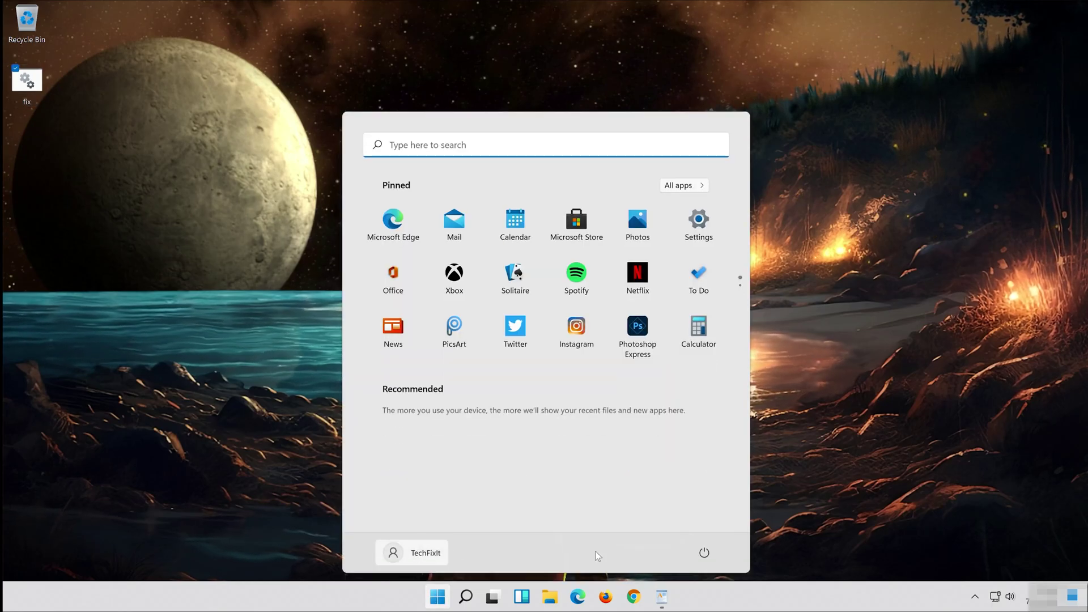
{"action": "left_click", "coordinate": [704, 553]}
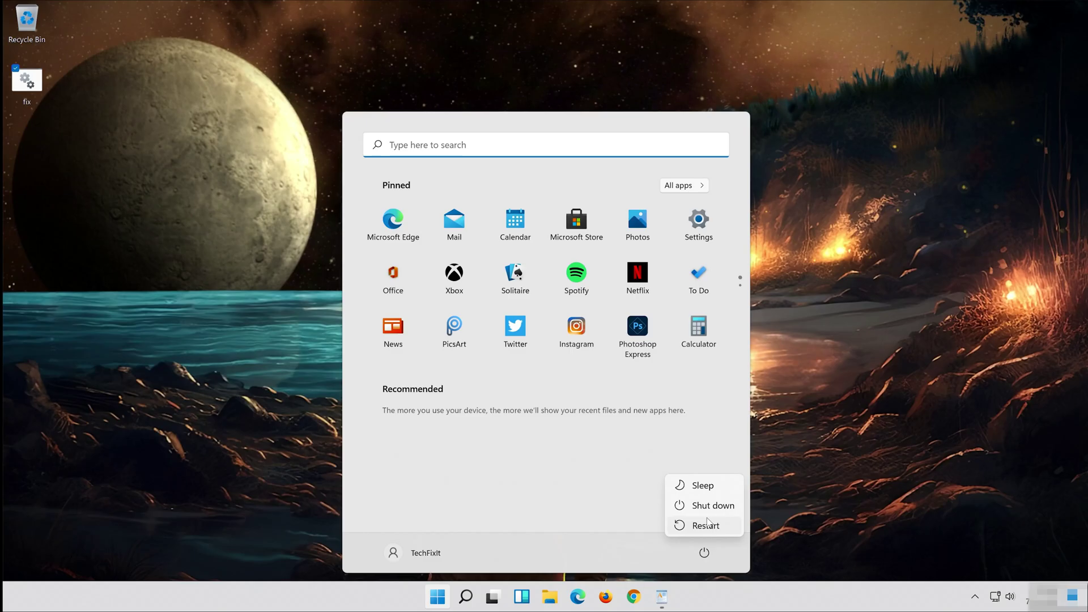
{"action": "left_click", "coordinate": [707, 526]}
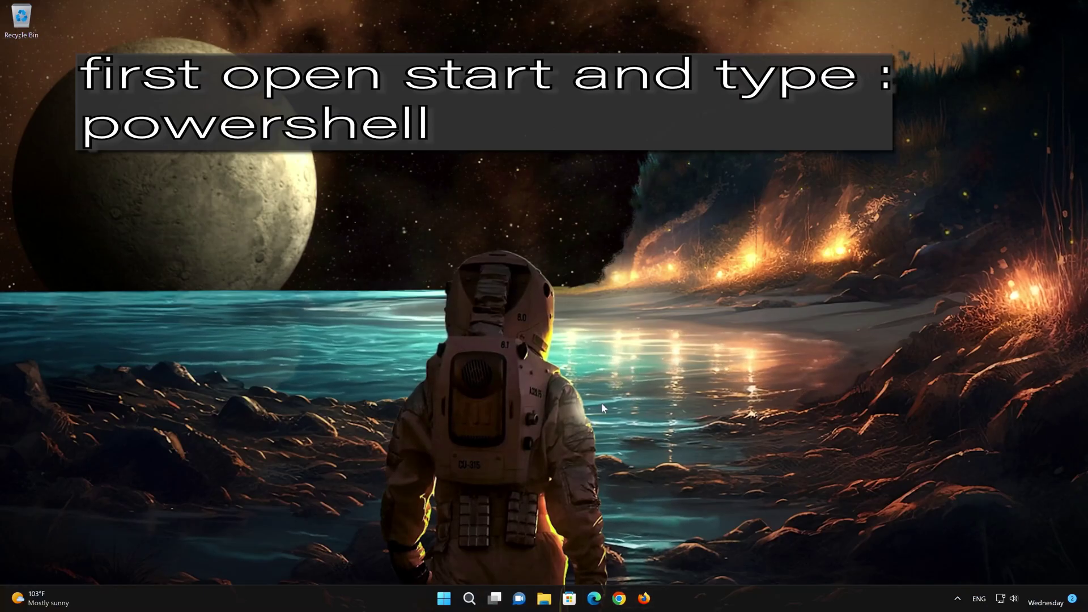
- Search Windows for powershell, run Windows PowerShell as administrator, and move and slightly shrink its window near the middle of the desktop
{"action": "left_click", "coordinate": [442, 597]}
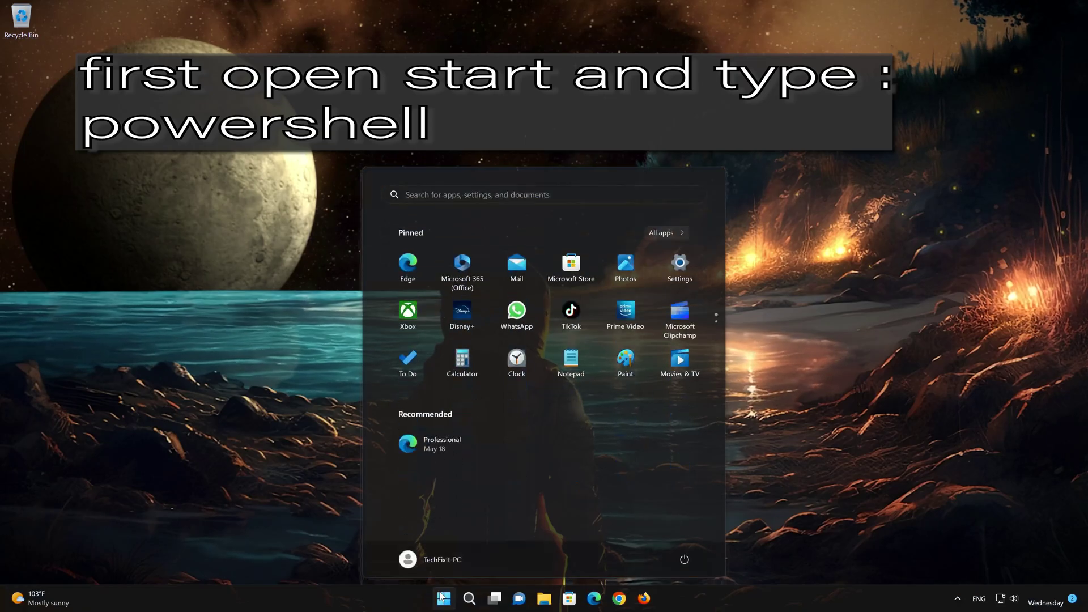
{"action": "type", "text": "power"}
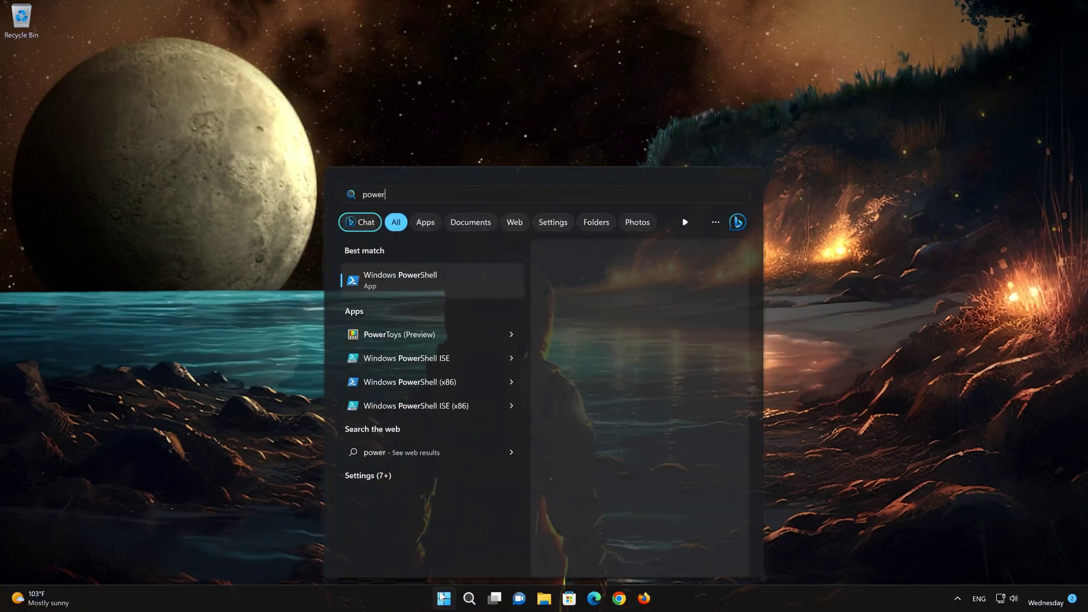
{"action": "type", "text": "shell"}
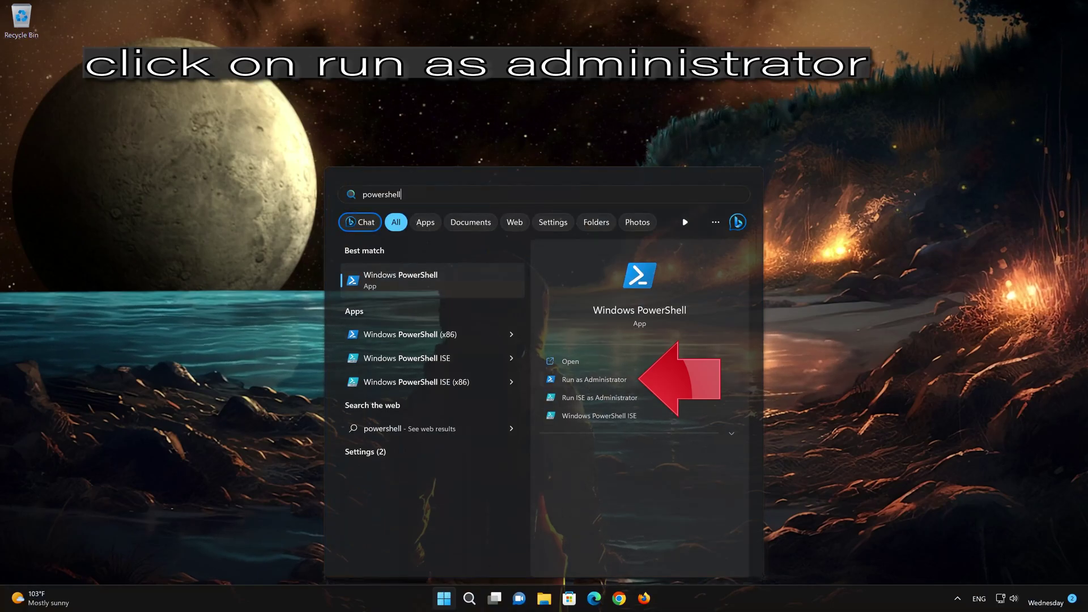
{"action": "left_click", "coordinate": [621, 378]}
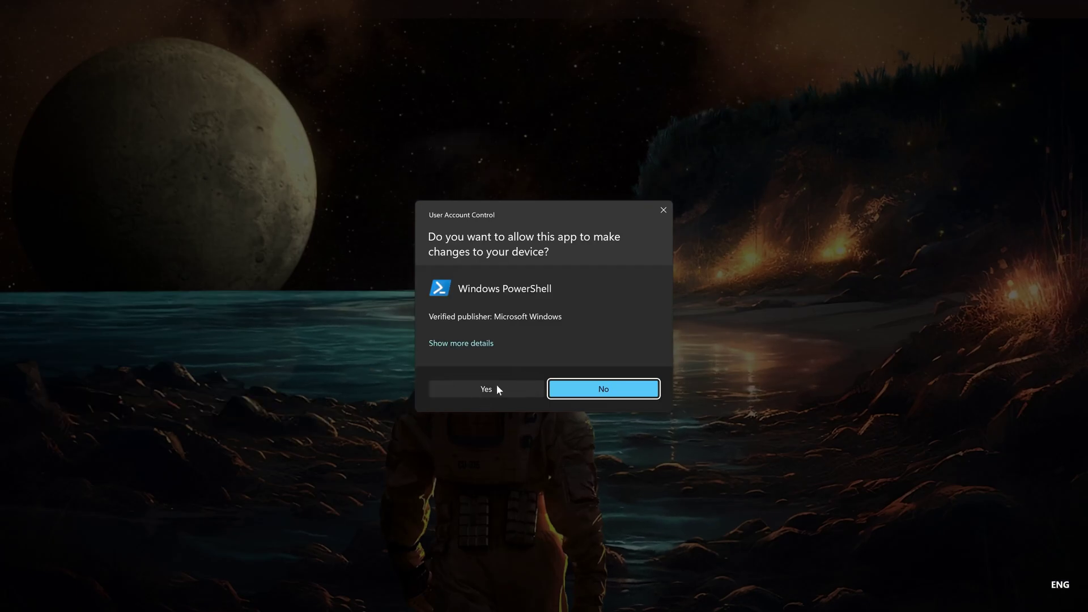
{"action": "left_click", "coordinate": [497, 389]}
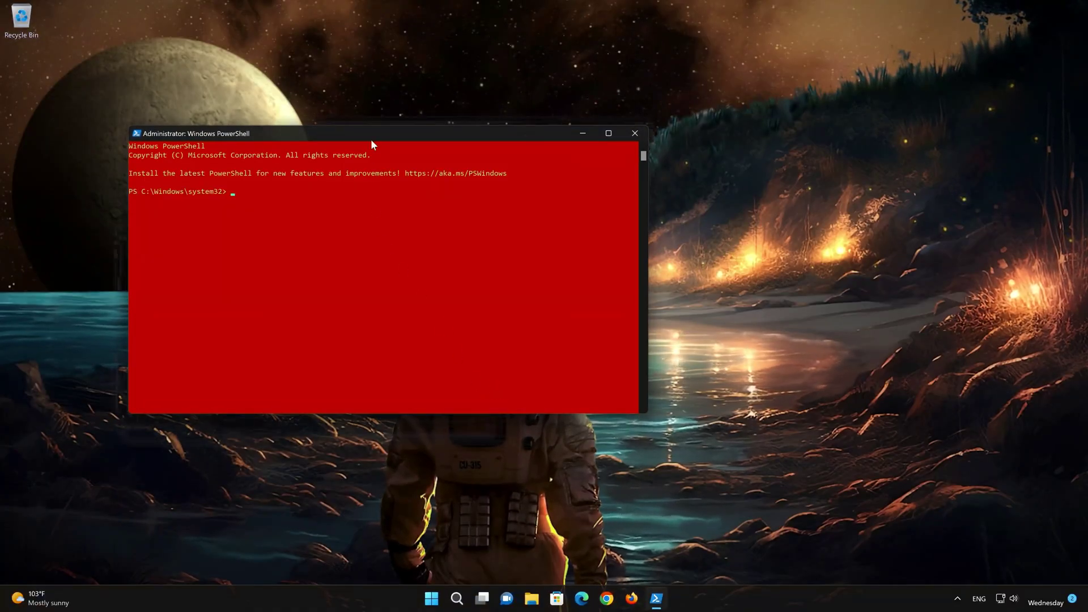
{"action": "left_click_drag", "start_coordinate": [375, 138], "coordinate": [549, 158]}
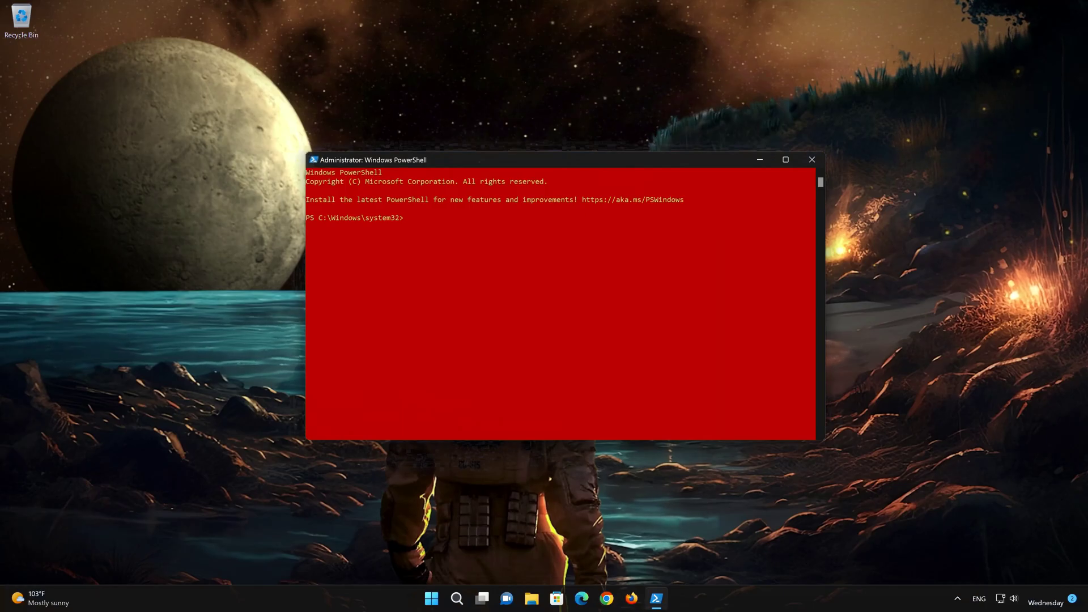
{"action": "left_click_drag", "start_coordinate": [305, 152], "coordinate": [342, 180]}
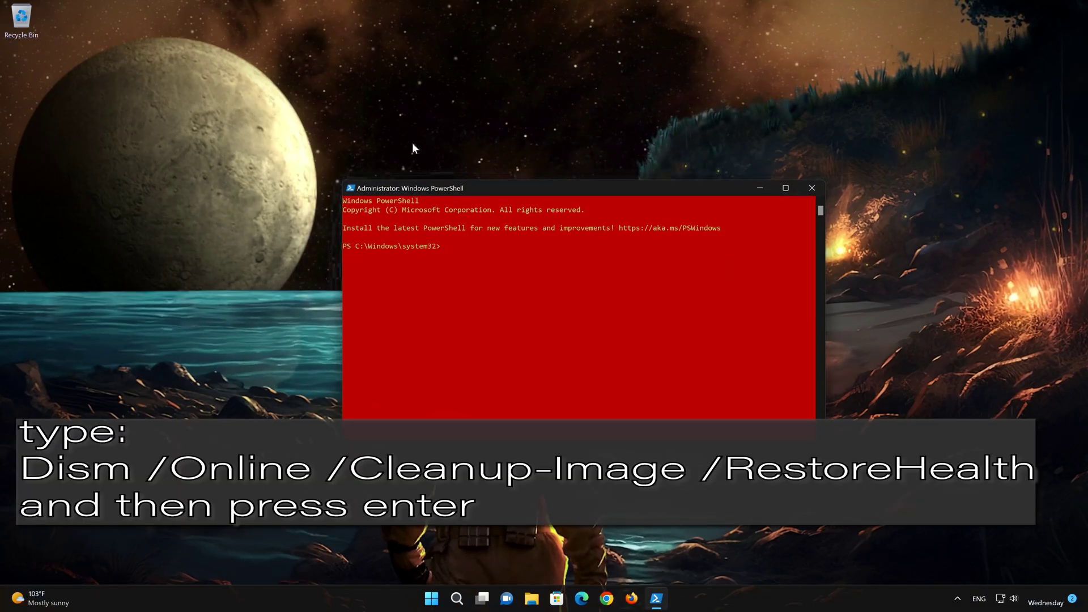
- Run DISM /Online /cleanup-Image /RestoreHealth in PowerShell and end the session with exit once the repair finishes
{"action": "type", "text": "DISM"}
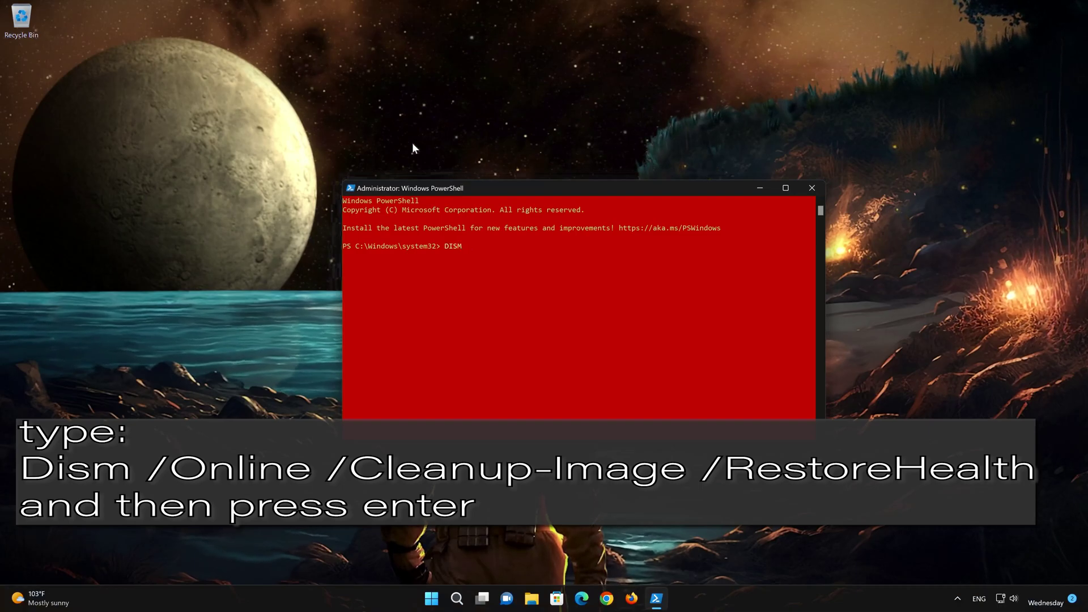
{"action": "type", "text": " /O"}
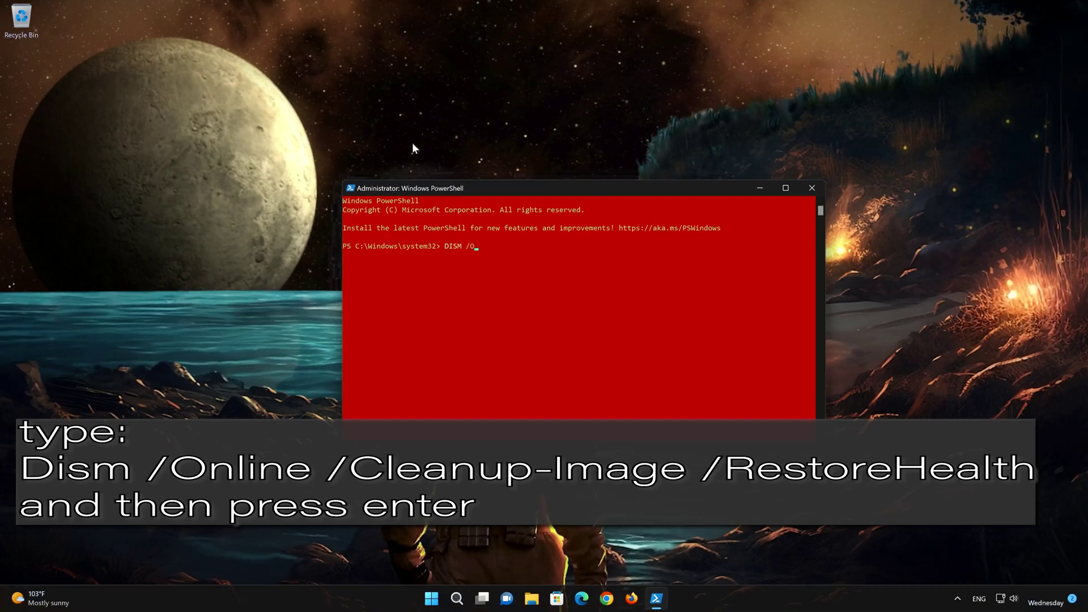
{"action": "type", "text": "nline "}
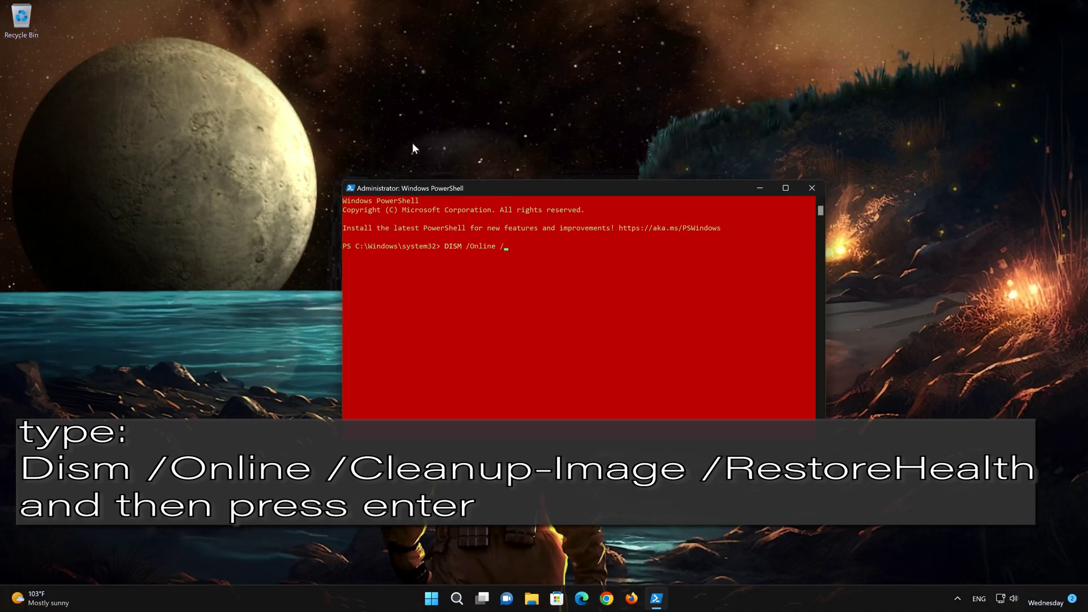
{"action": "type", "text": "/"}
{"action": "type", "text": "clea"}
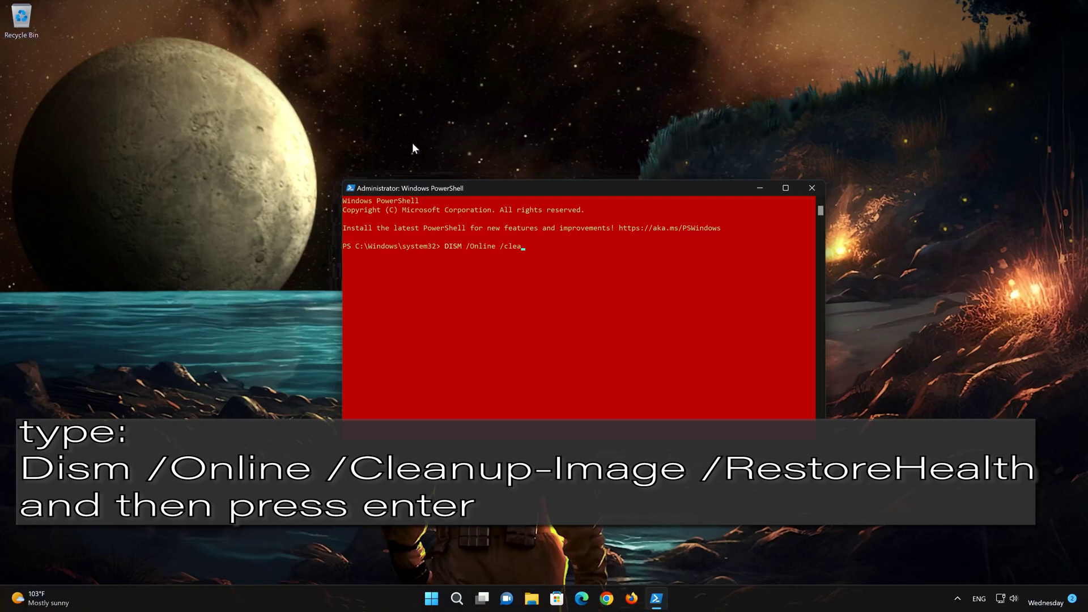
{"action": "type", "text": "nup-Image"}
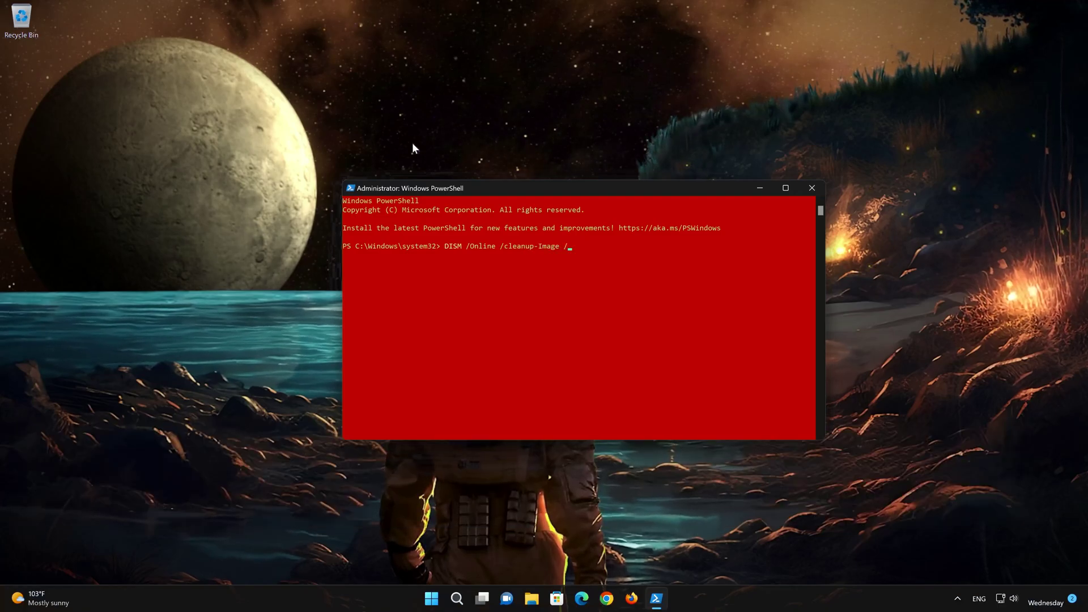
{"action": "type", "text": " /Restore"}
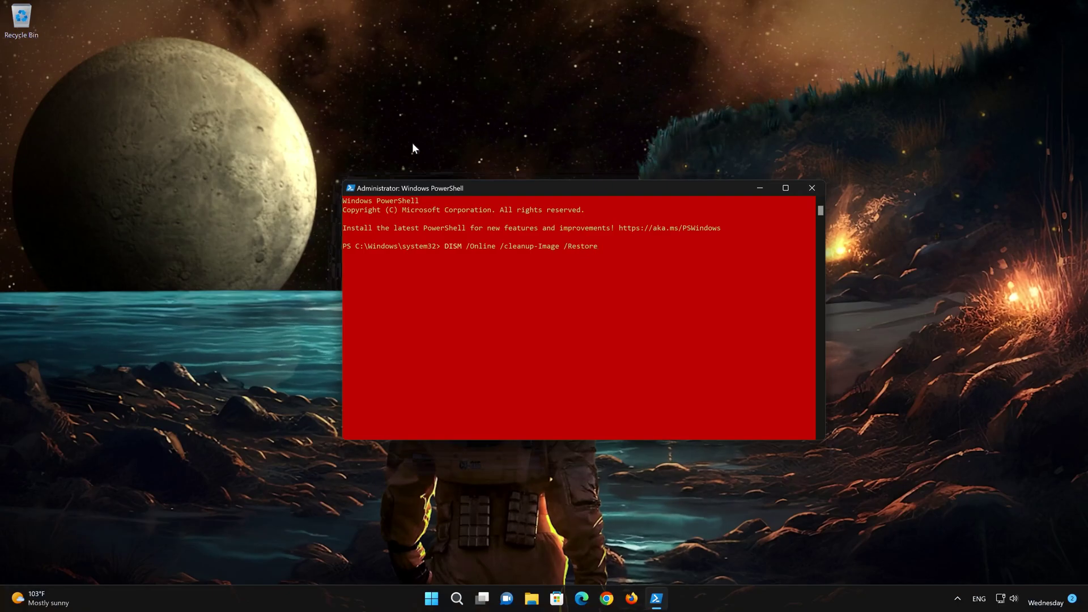
{"action": "type", "text": "Health"}
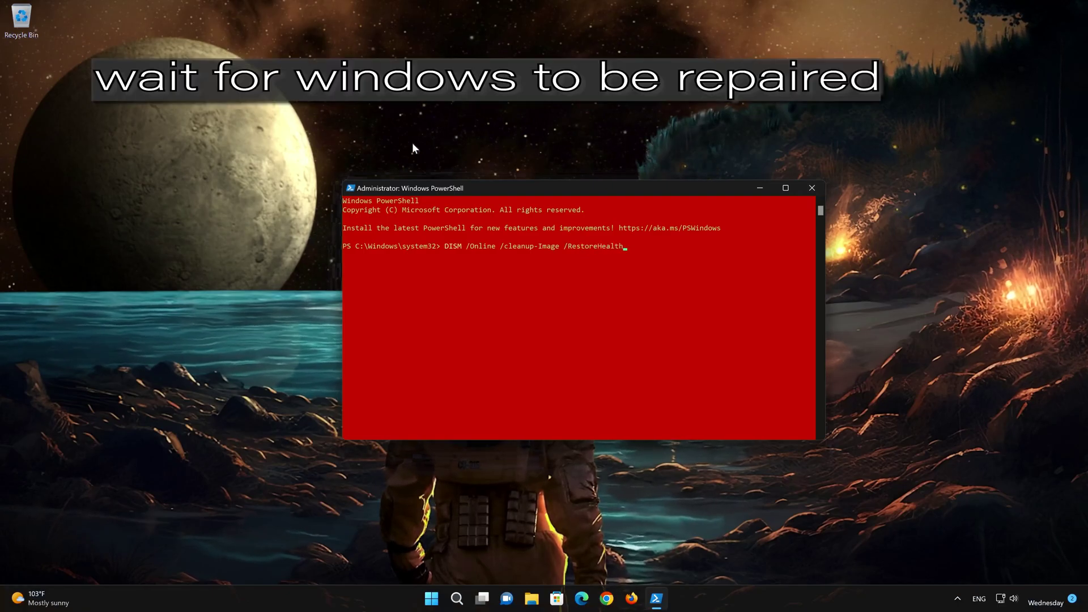
{"action": "key", "text": "Return"}
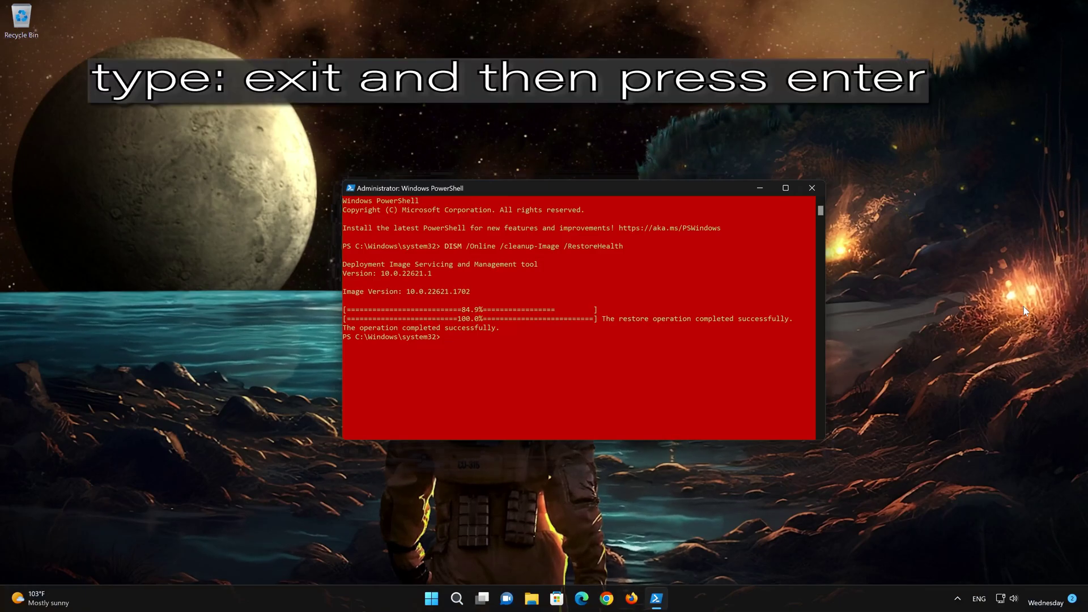
{"action": "type", "text": "exit"}
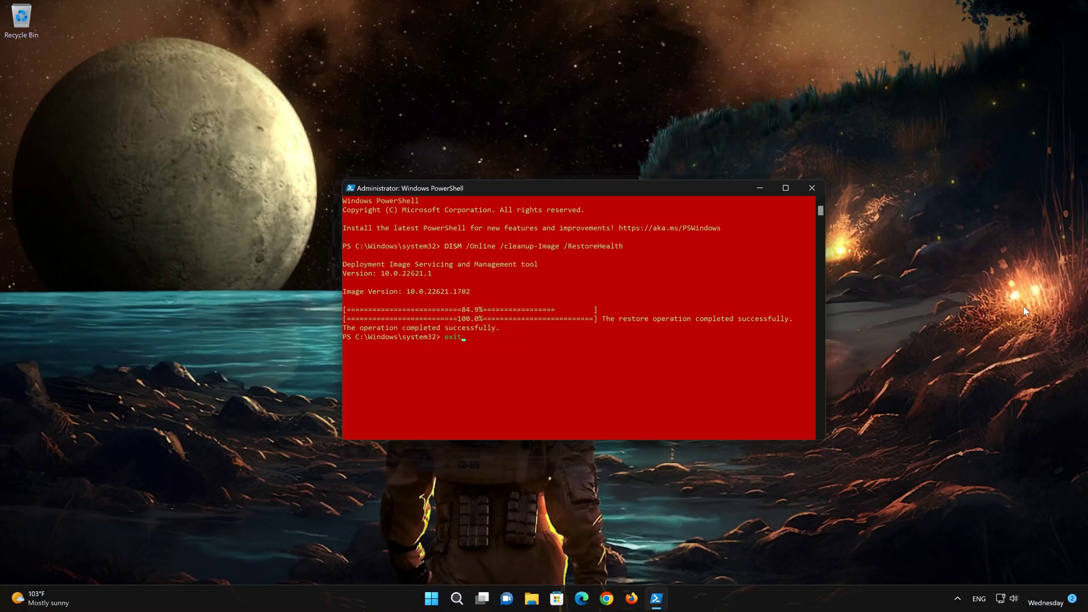
{"action": "key", "text": "Return"}
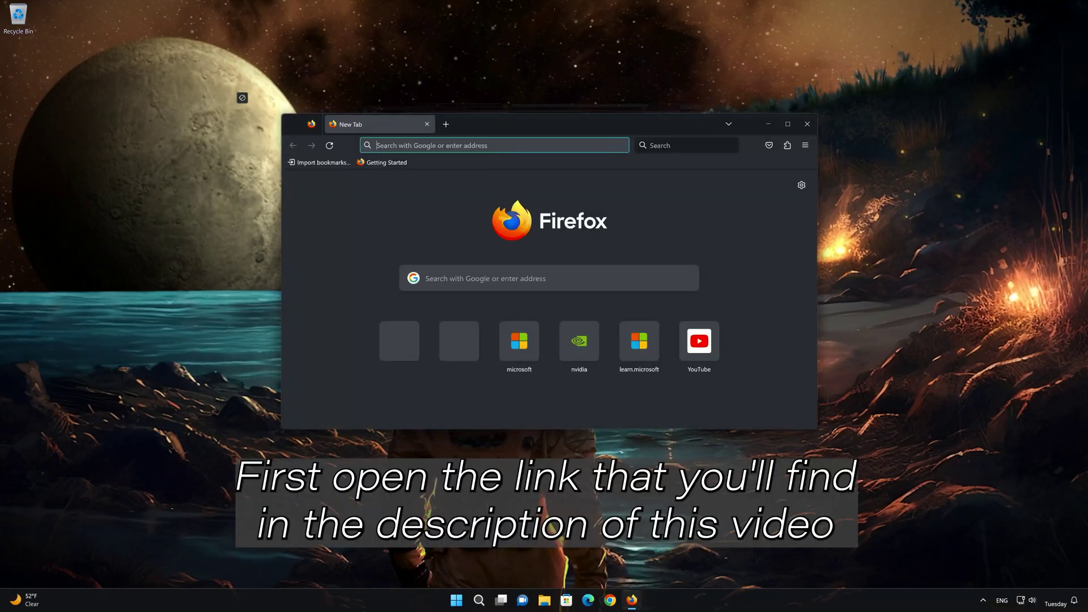
{"action": "right_click", "coordinate": [491, 146]}
{"action": "left_click", "coordinate": [507, 220]}
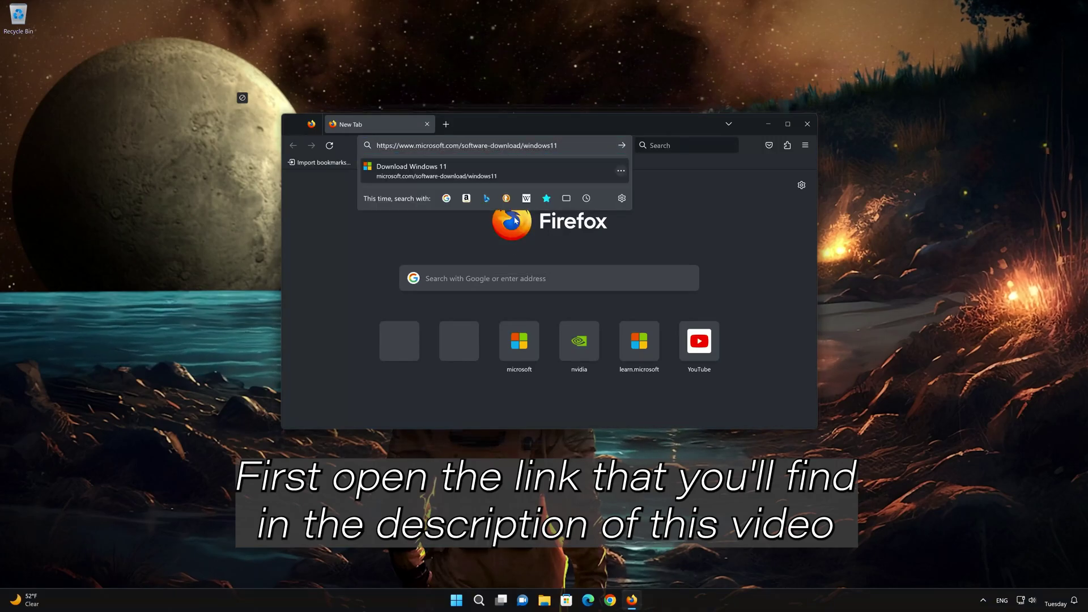
{"action": "key", "text": "Return"}
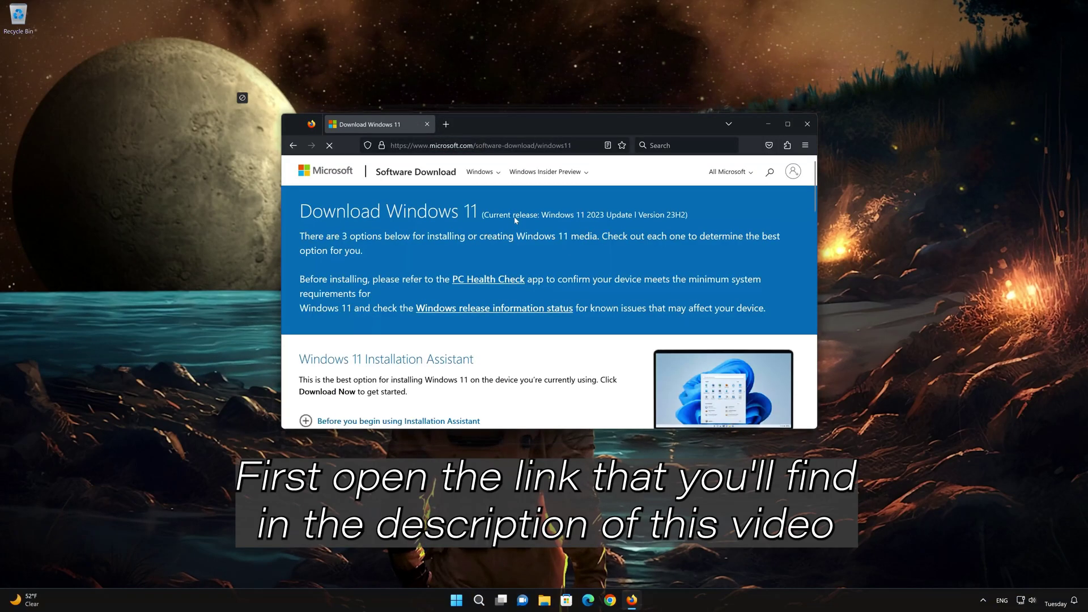
- Download mediacreationtool.exe from the Create Windows 11 Installation Media section and close the browser
{"action": "scroll", "coordinate": [517, 227], "scroll_direction": "down", "scroll_amount": 2}
{"action": "scroll", "coordinate": [519, 235], "scroll_direction": "down", "scroll_amount": 1}
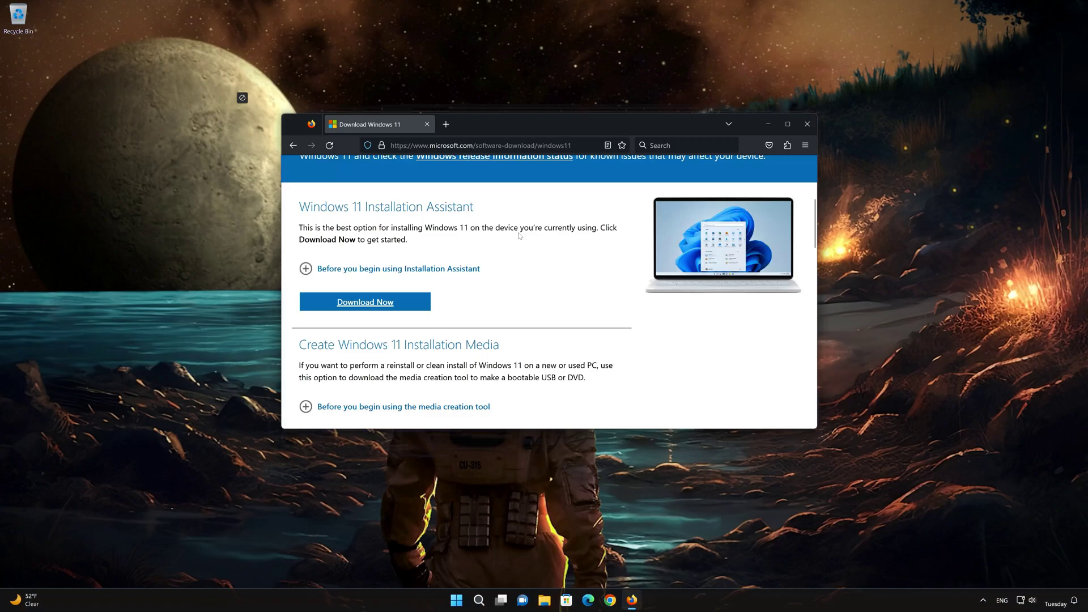
{"action": "scroll", "coordinate": [519, 236], "scroll_direction": "down", "scroll_amount": 2}
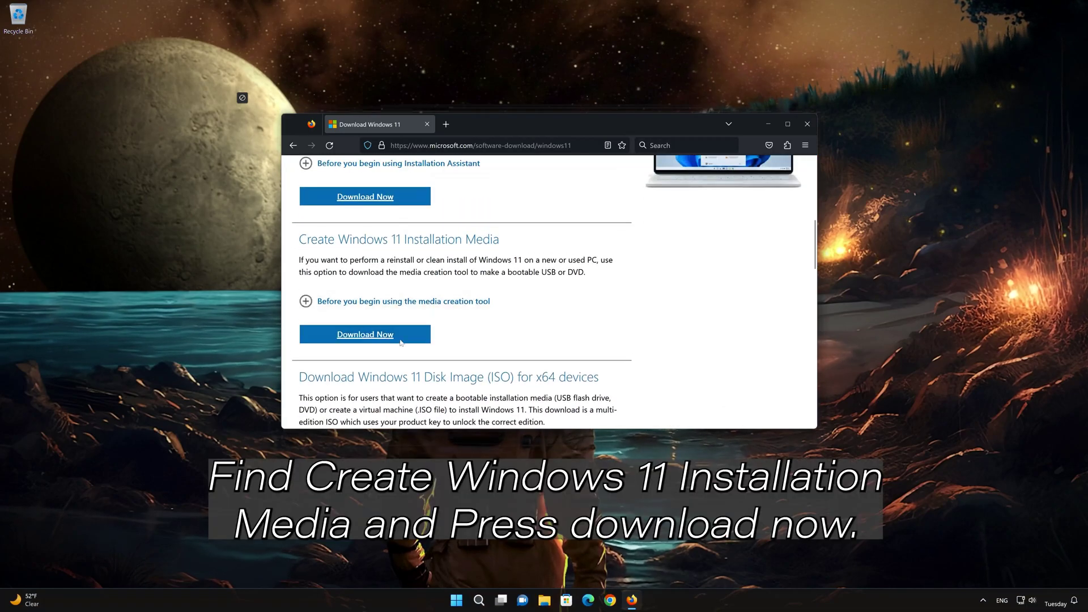
{"action": "left_click", "coordinate": [378, 338]}
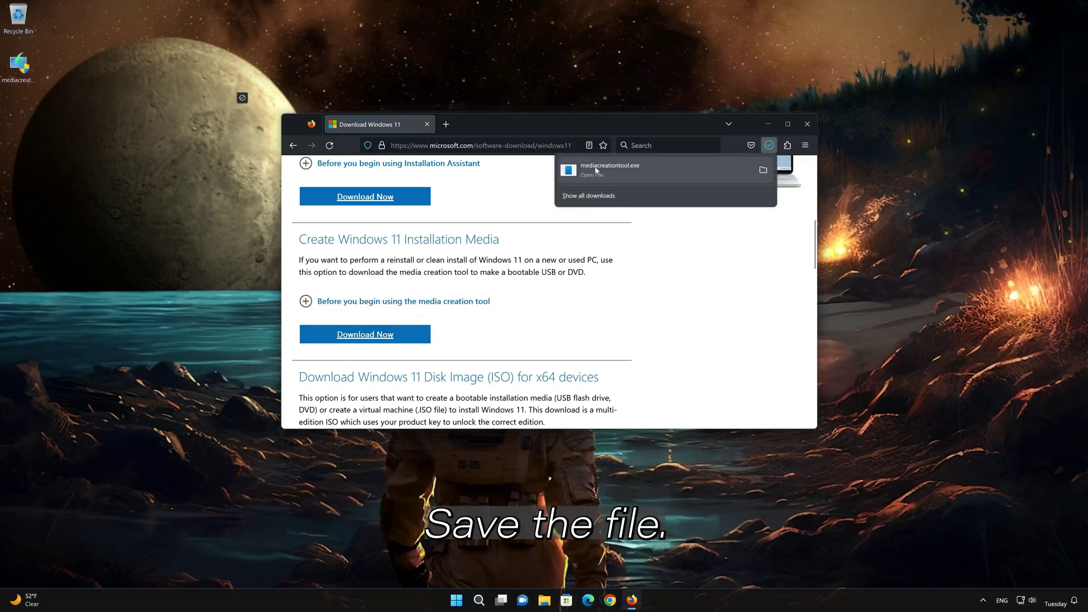
{"action": "left_click", "coordinate": [808, 132]}
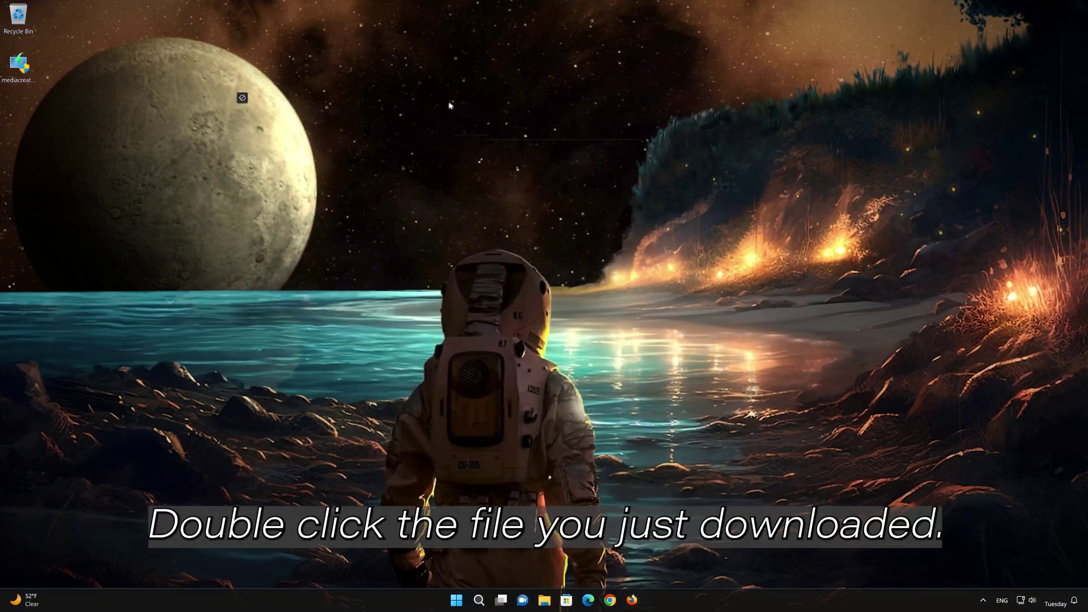
- Launch the downloaded media creation tool from the desktop, allow it to make changes, and accept the license terms
{"action": "double_click", "coordinate": [24, 72]}
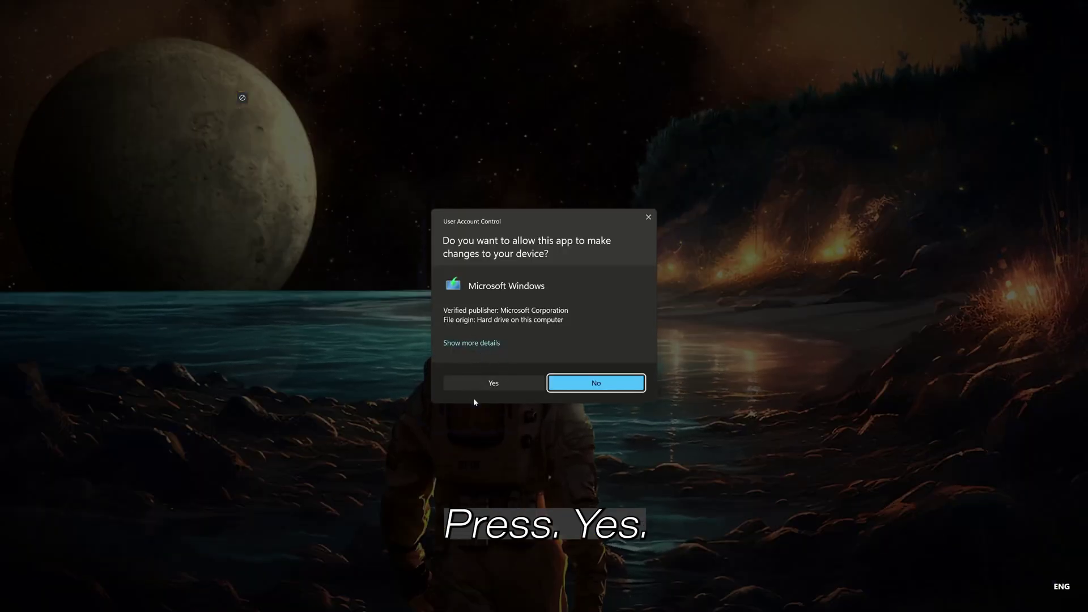
{"action": "left_click", "coordinate": [494, 385]}
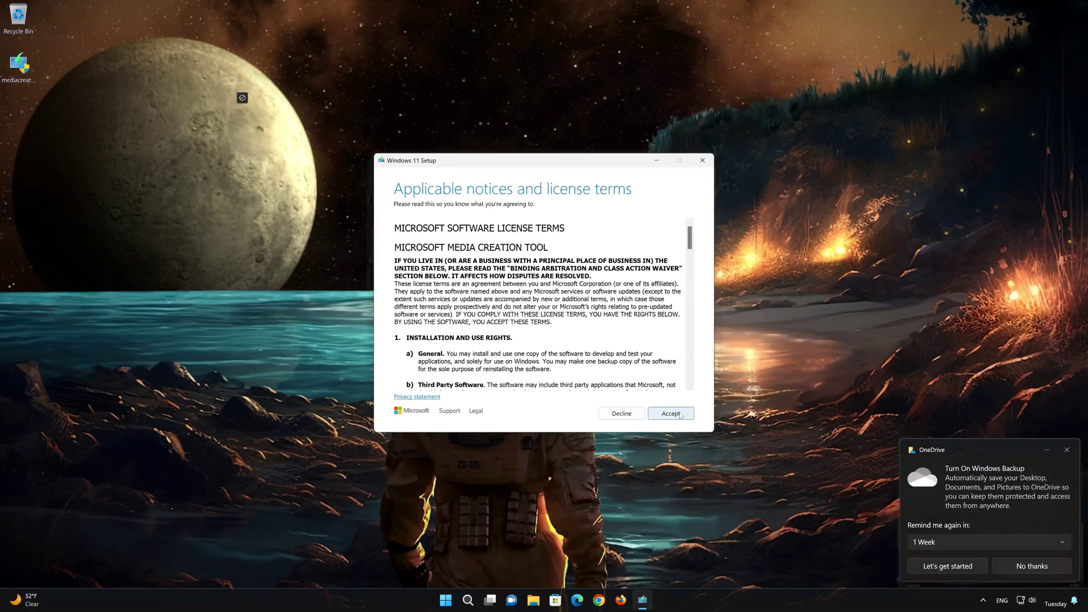
{"action": "left_click", "coordinate": [670, 413]}
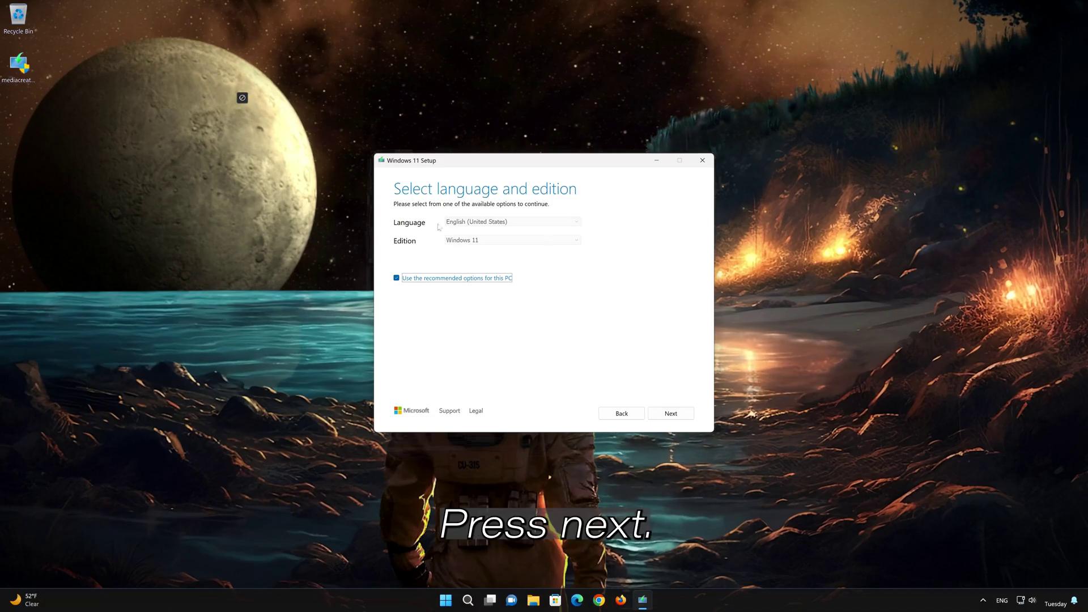
- Accept the recommended language and edition for this PC and choose ISO file as the media to create
{"action": "left_click", "coordinate": [689, 419]}
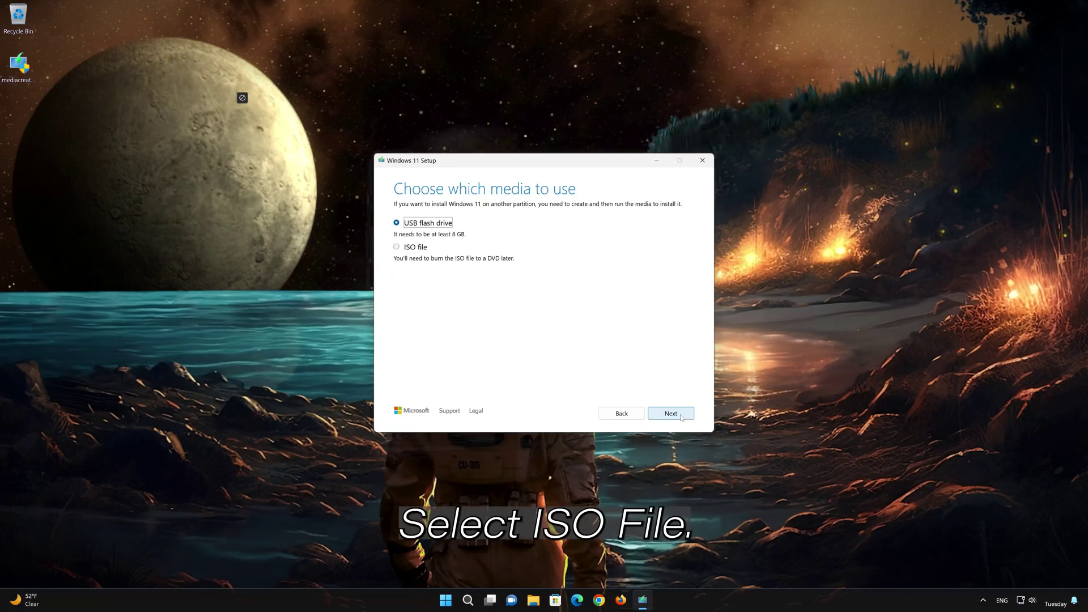
{"action": "left_click", "coordinate": [397, 252]}
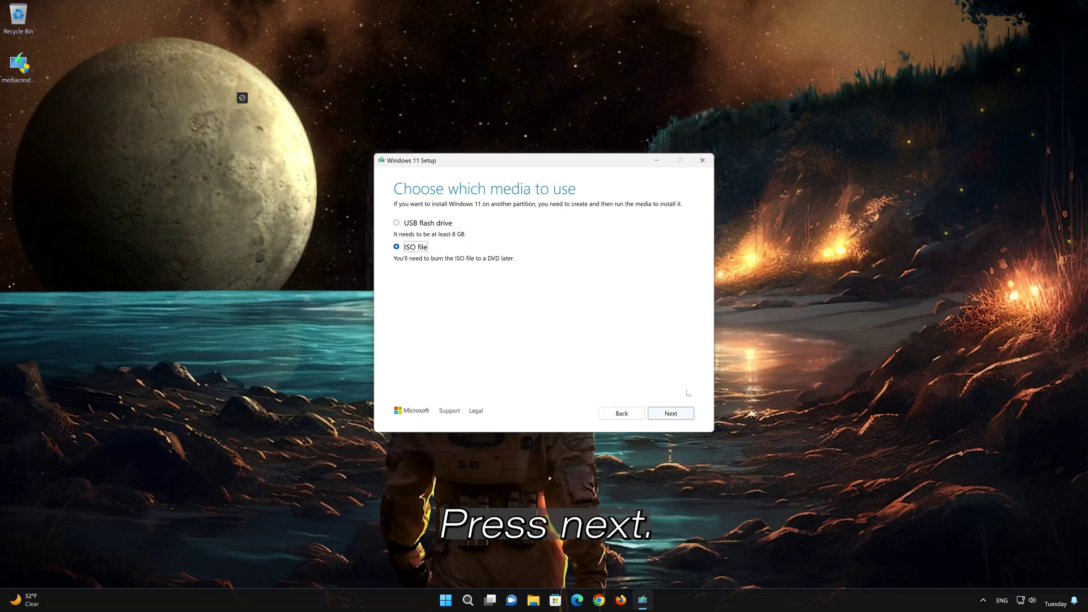
{"action": "left_click", "coordinate": [680, 413]}
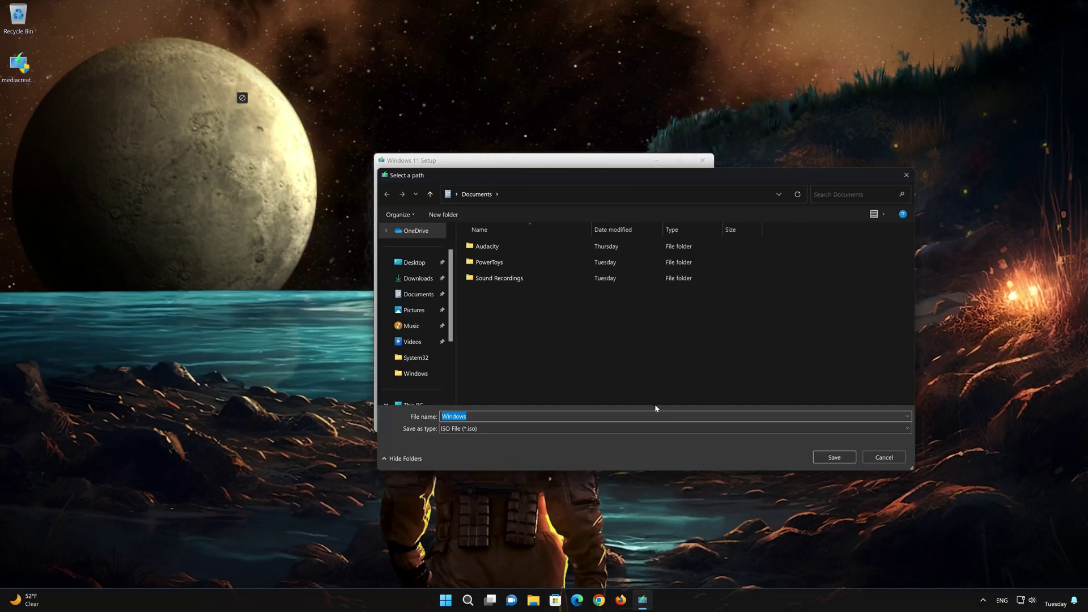
- Save the ISO to the Desktop as Windows11 and finish the media creation tool once the download completes
{"action": "left_click", "coordinate": [399, 263]}
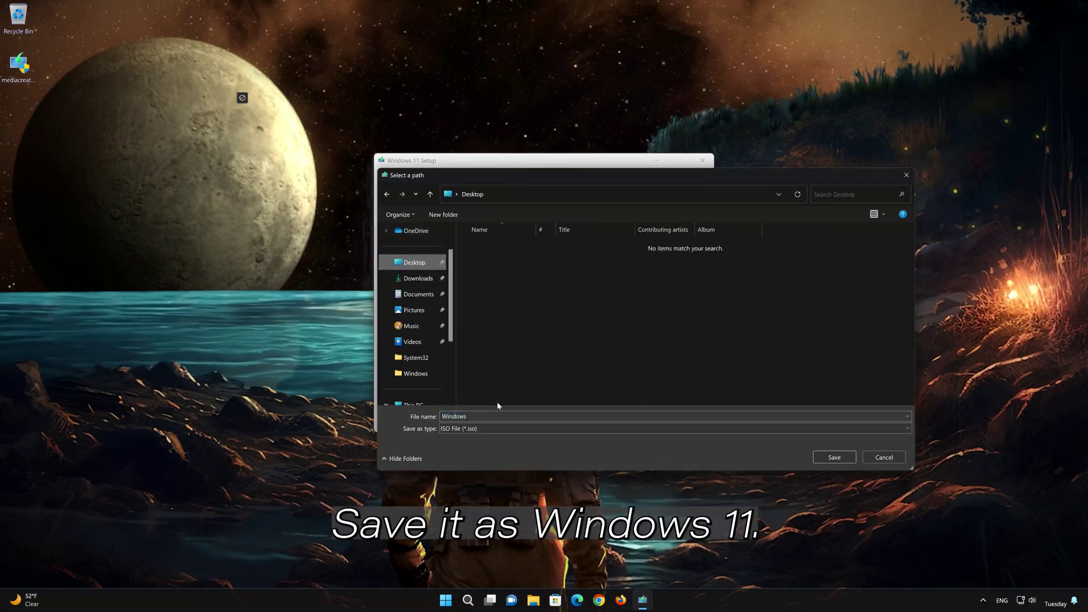
{"action": "left_click", "coordinate": [453, 416]}
{"action": "left_click", "coordinate": [467, 417]}
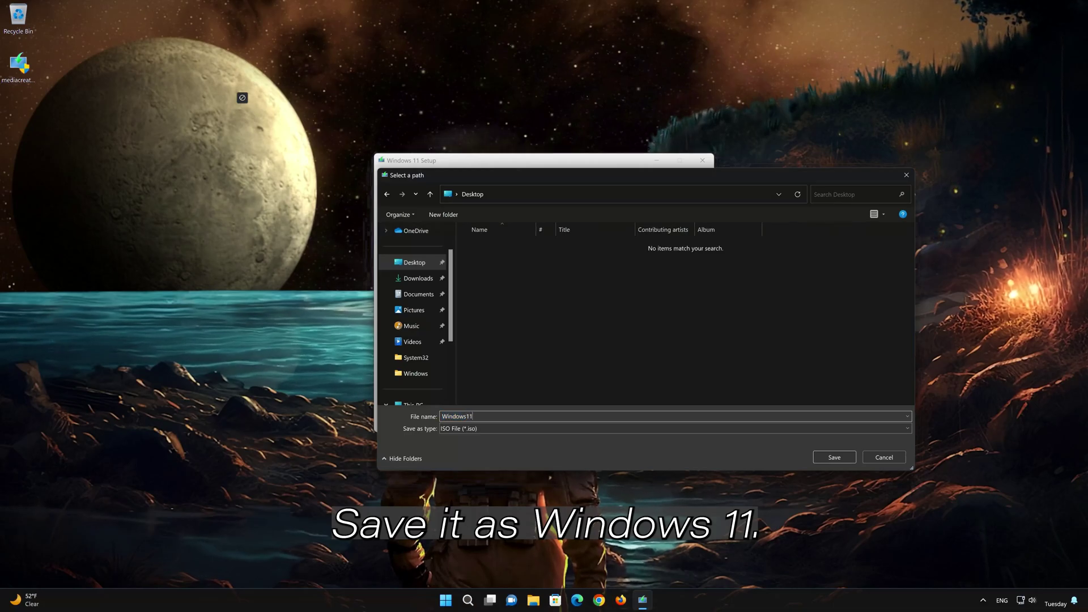
{"action": "left_click", "coordinate": [834, 457]}
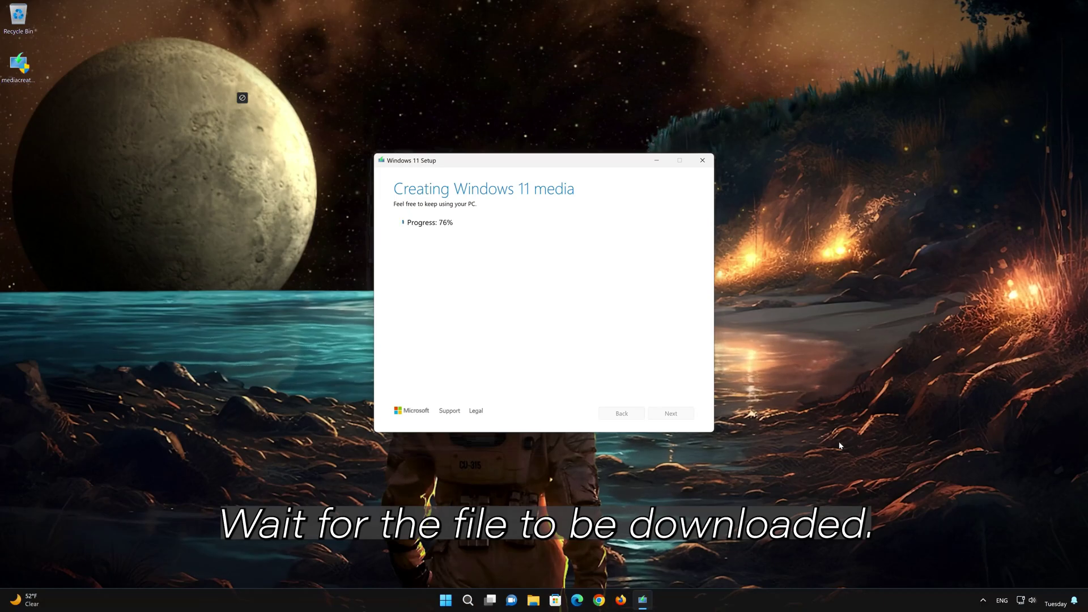
{"action": "left_click", "coordinate": [670, 413]}
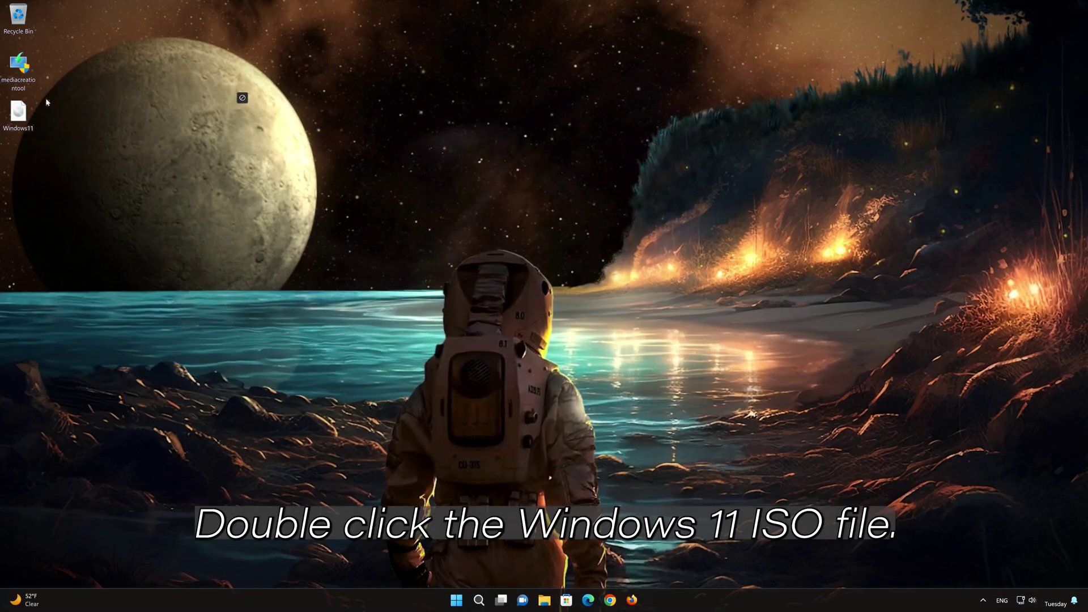
- Mount the Windows11 ISO from the desktop, launch its setup application with permission to make changes, and close the drive's folder window
{"action": "double_click", "coordinate": [19, 116]}
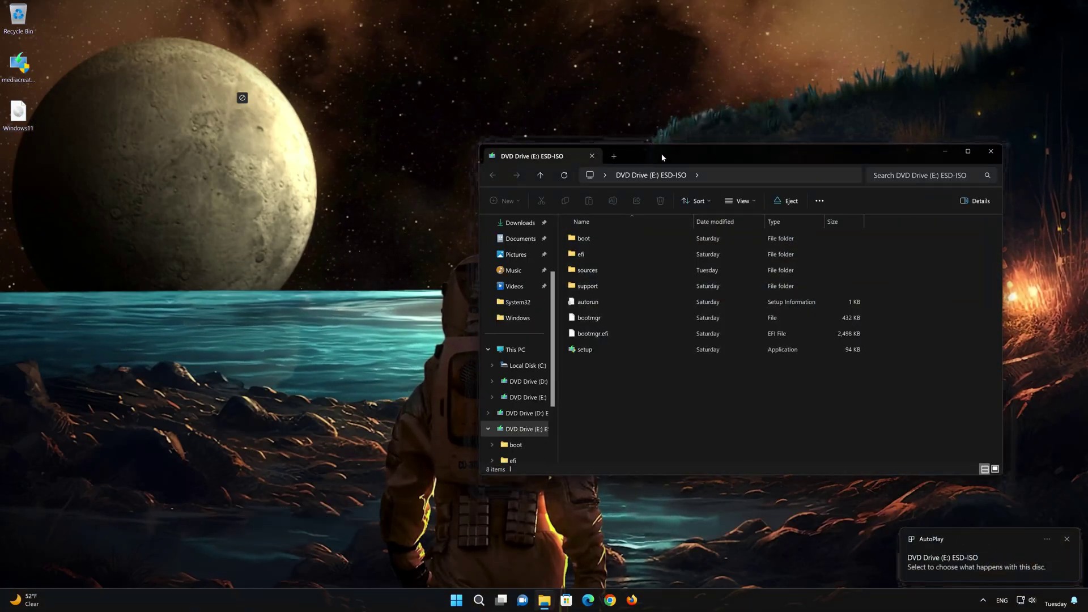
{"action": "left_click_drag", "start_coordinate": [662, 157], "coordinate": [555, 123]}
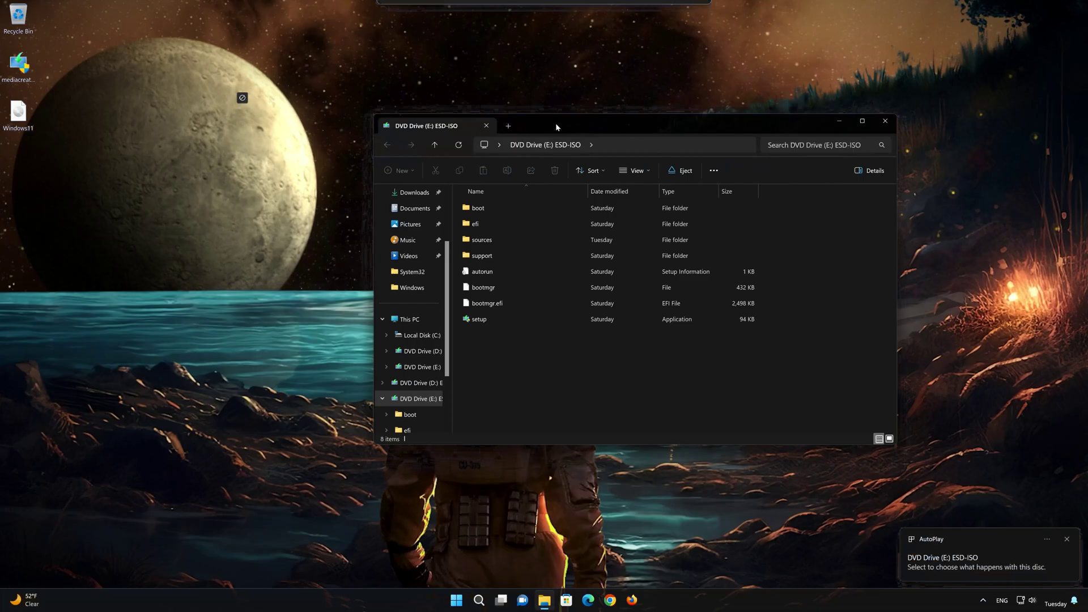
{"action": "double_click", "coordinate": [485, 319]}
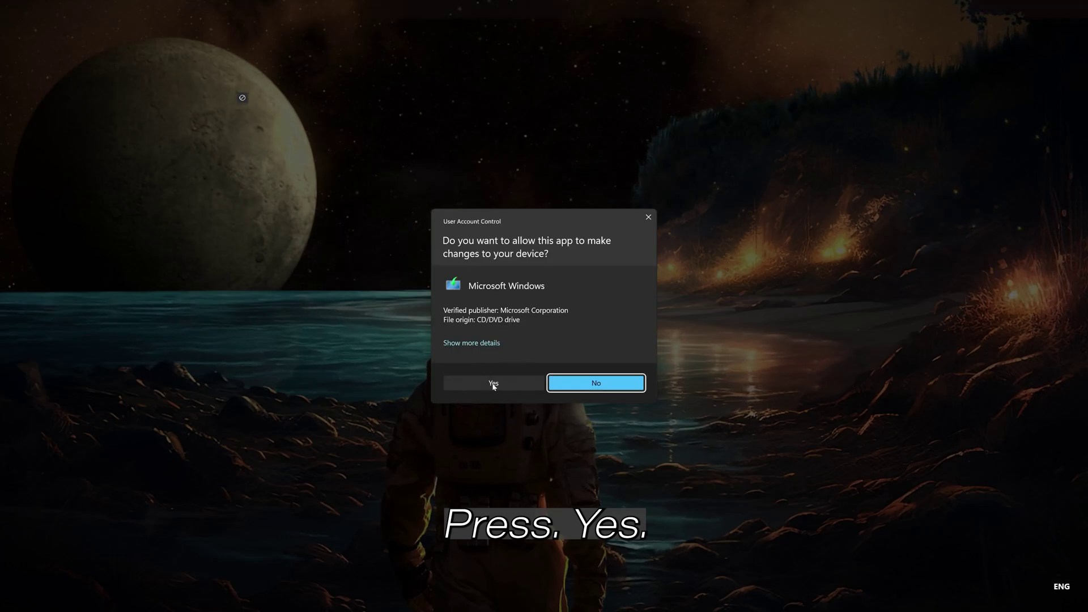
{"action": "left_click", "coordinate": [493, 384]}
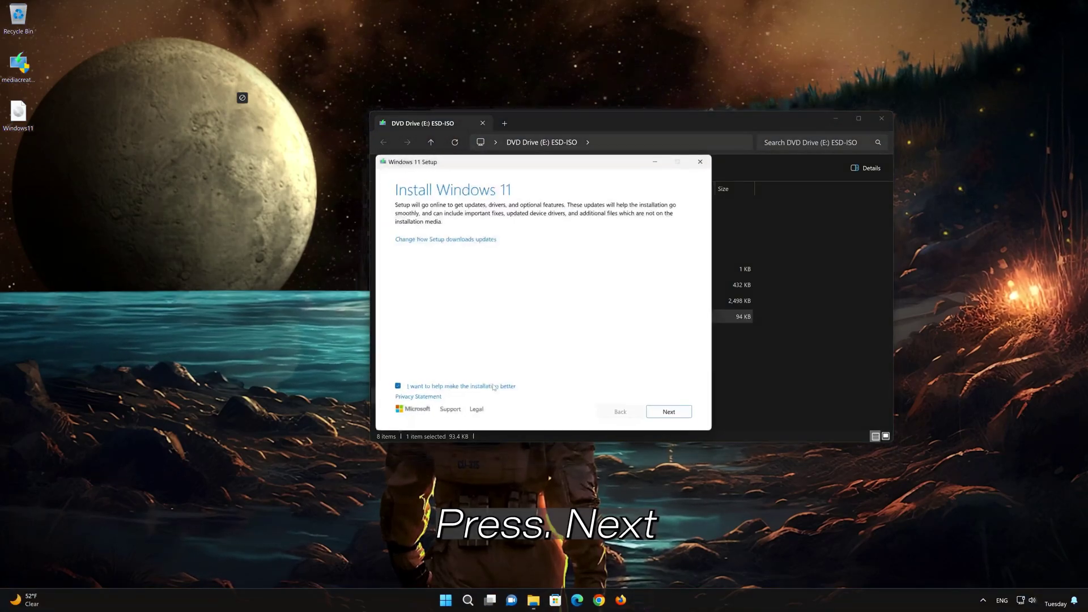
{"action": "left_click", "coordinate": [882, 118]}
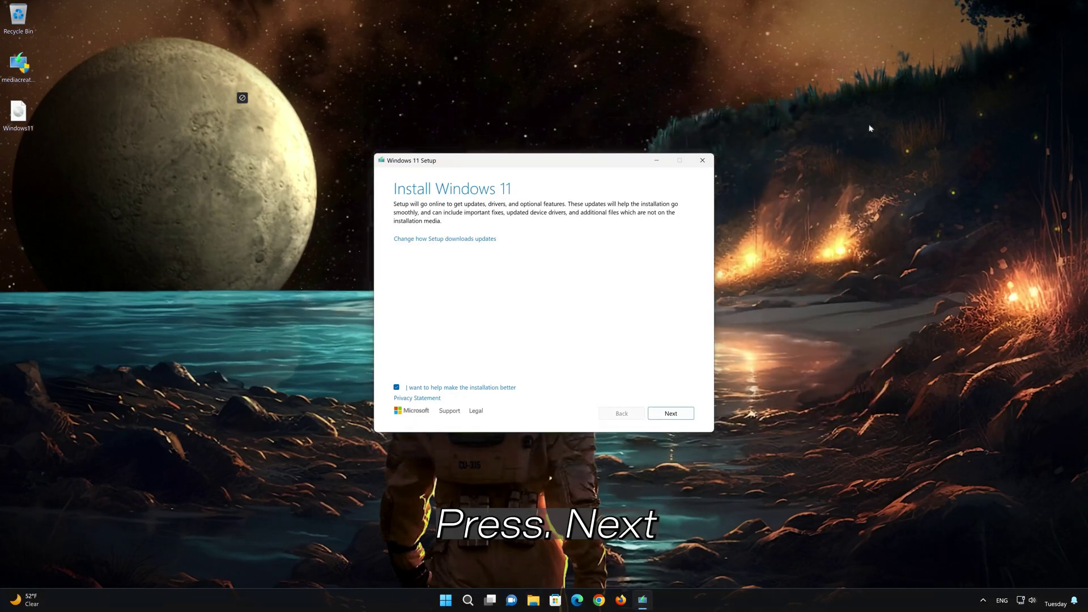
- Proceed through Windows 11 Setup with the default options and start installing Windows 11 Pro, keeping personal files and apps
{"action": "left_click", "coordinate": [674, 414]}
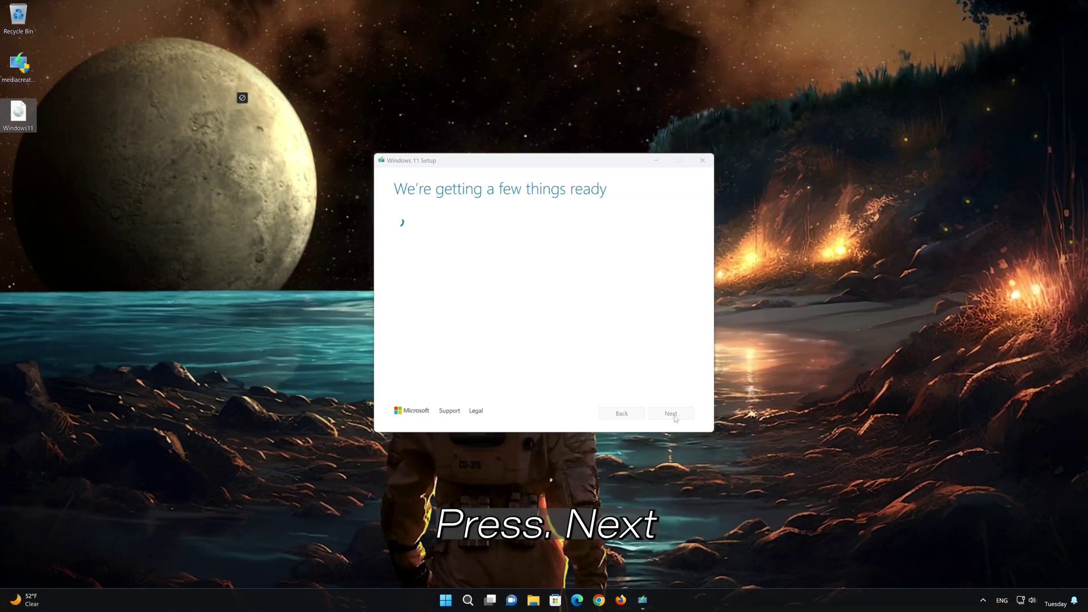
{"action": "left_click", "coordinate": [676, 413]}
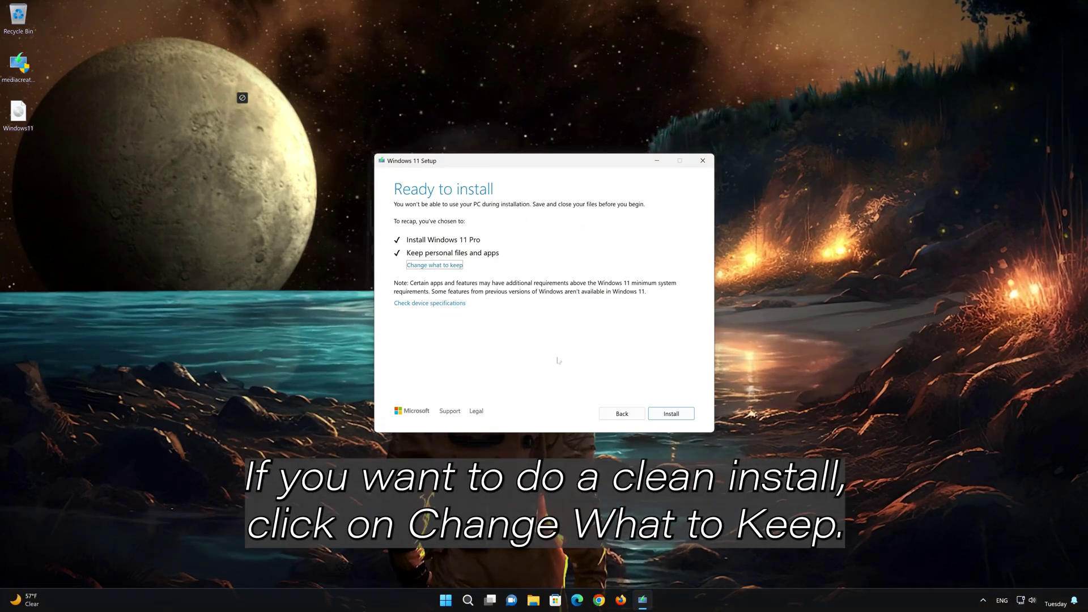
{"action": "left_click", "coordinate": [663, 415]}
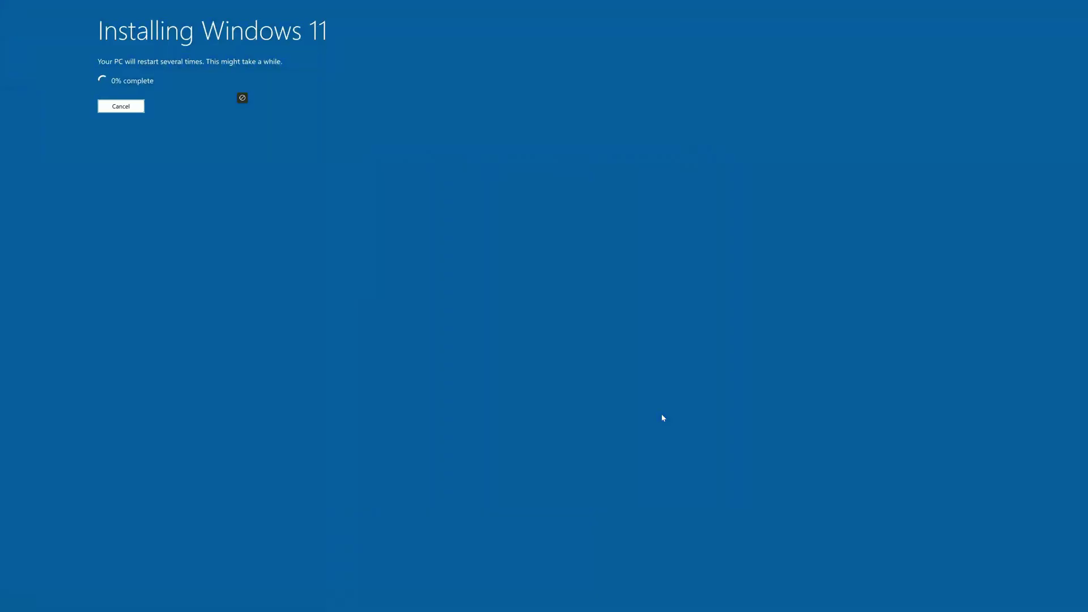